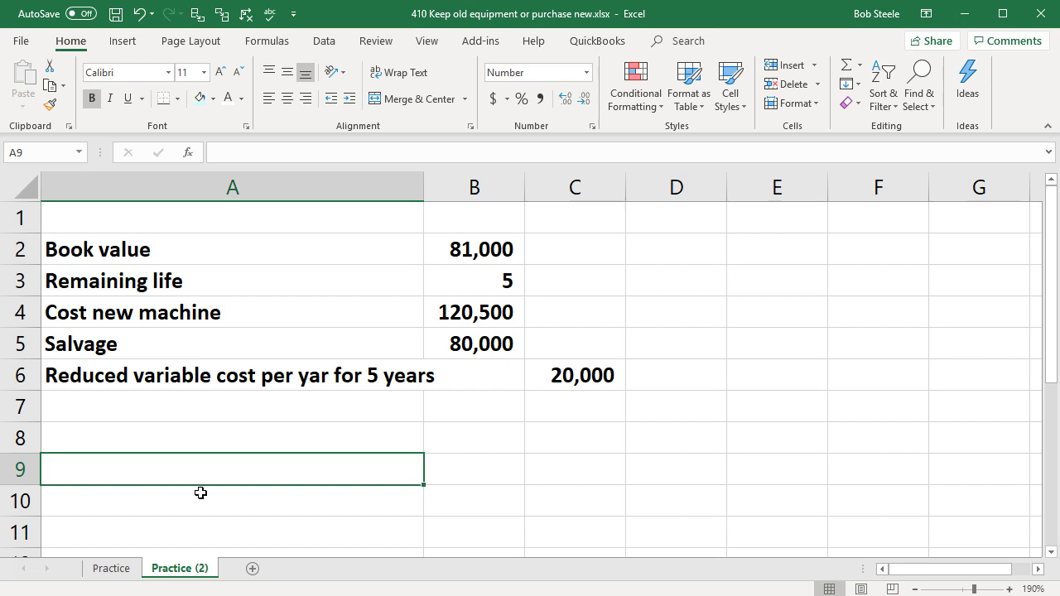
Examine the machine replacement data in rows 2 to 6, focusing on the old machine's book value and remaining life.
{"action": "left_click", "coordinate": [174, 251]}
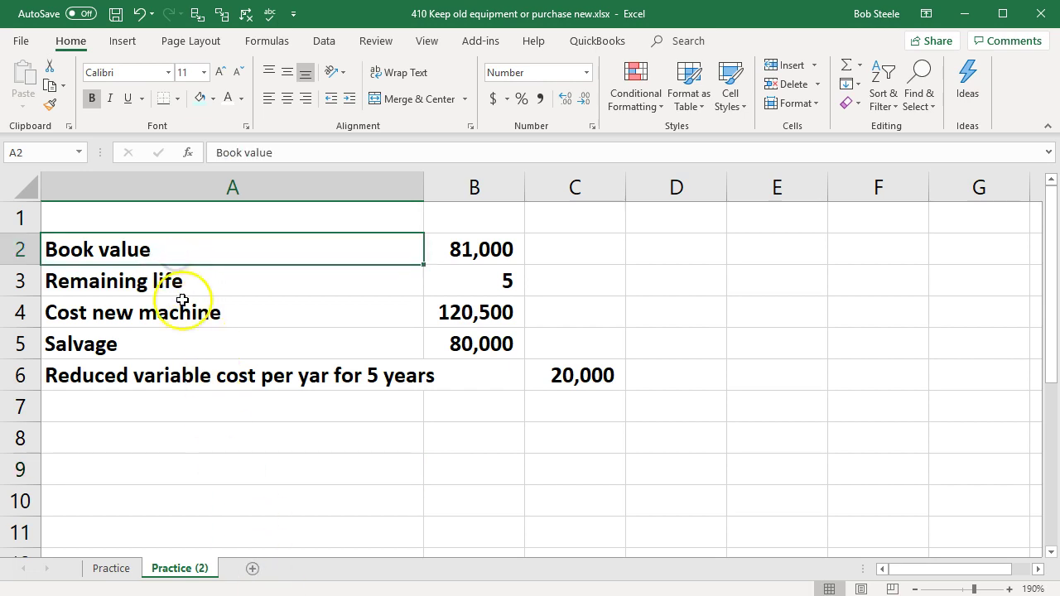
{"action": "scroll", "coordinate": [191, 341], "scroll_direction": "down", "scroll_amount": 1}
{"action": "left_click", "coordinate": [144, 372]}
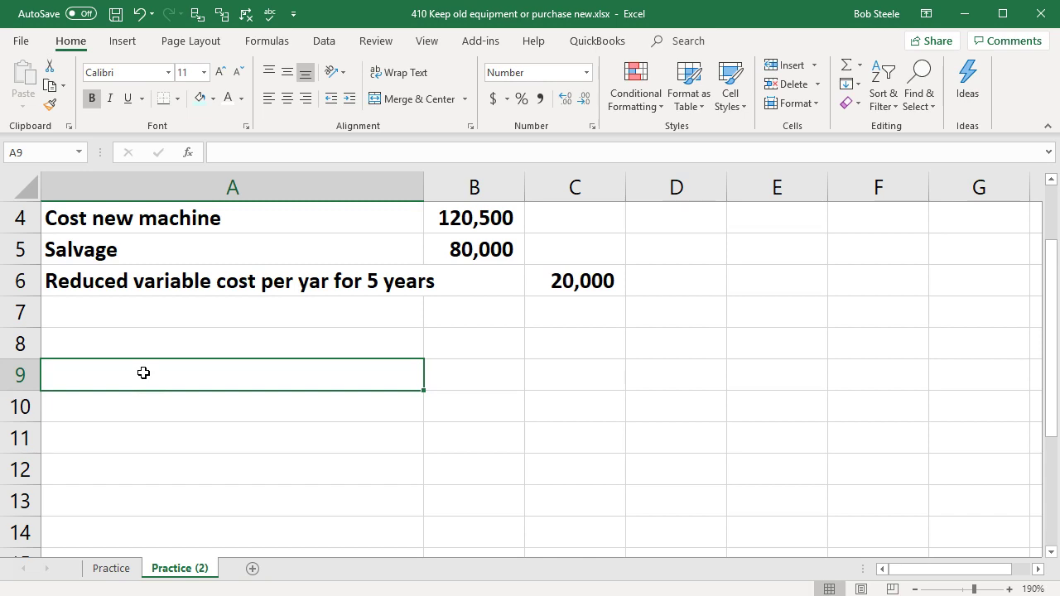
{"action": "scroll", "coordinate": [143, 373], "scroll_direction": "up", "scroll_amount": 1}
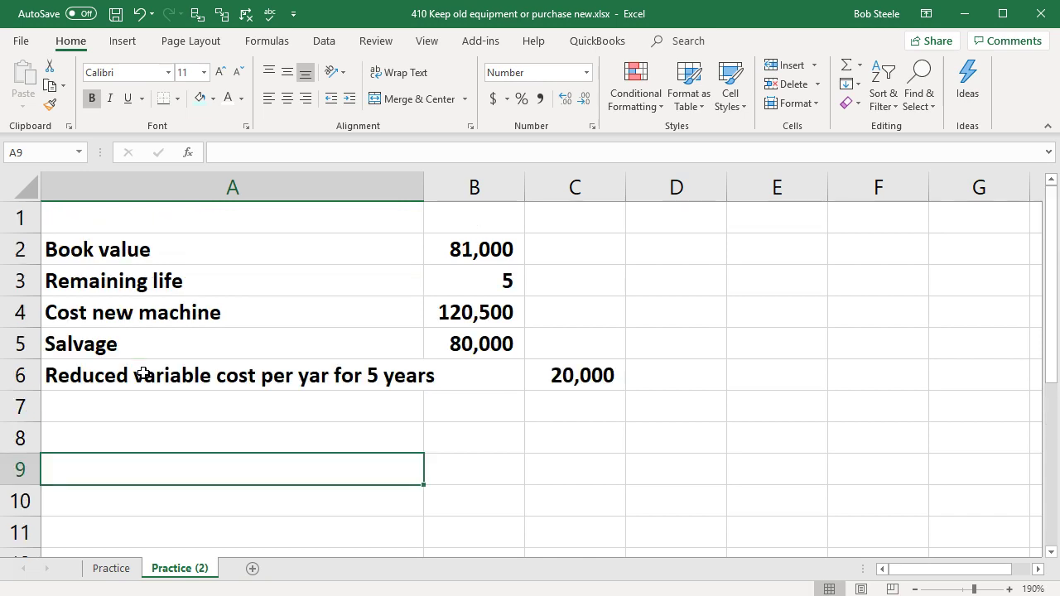
{"action": "left_click", "coordinate": [117, 251]}
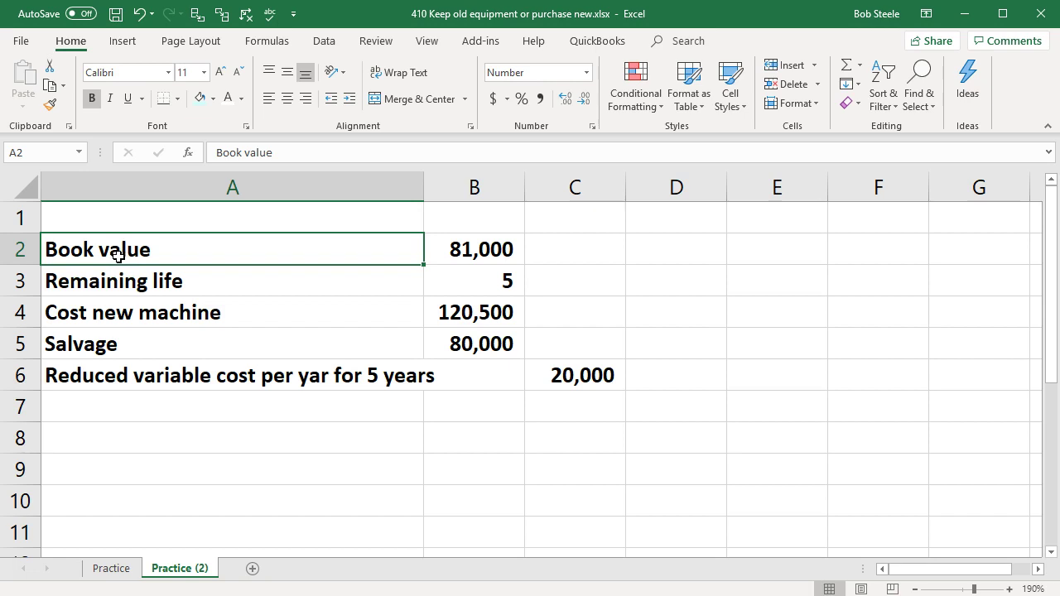
{"action": "left_click", "coordinate": [495, 242]}
{"action": "left_click", "coordinate": [587, 250]}
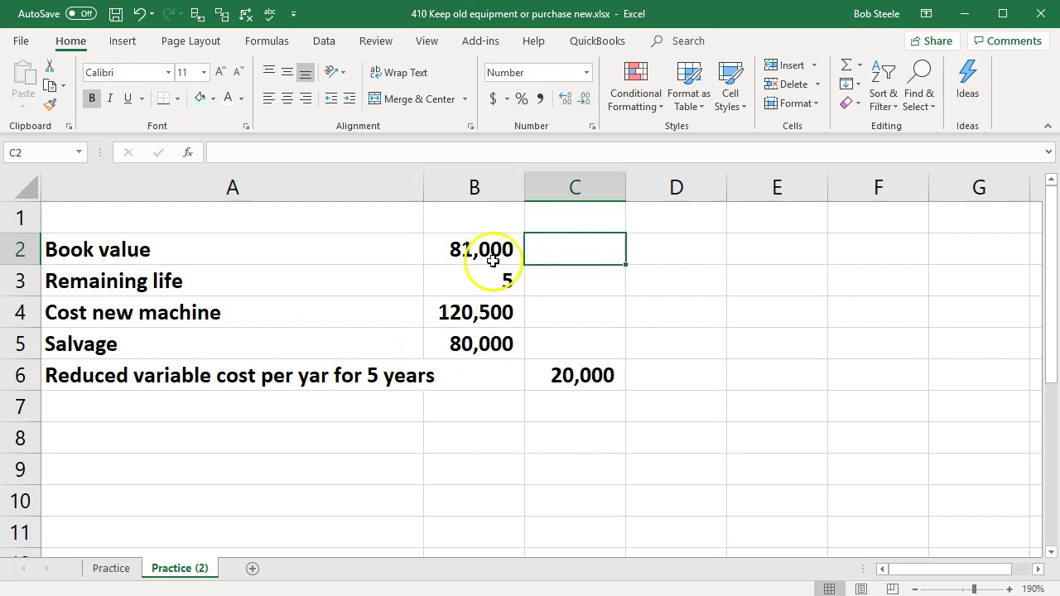
{"action": "left_click", "coordinate": [348, 257]}
{"action": "left_click", "coordinate": [469, 255]}
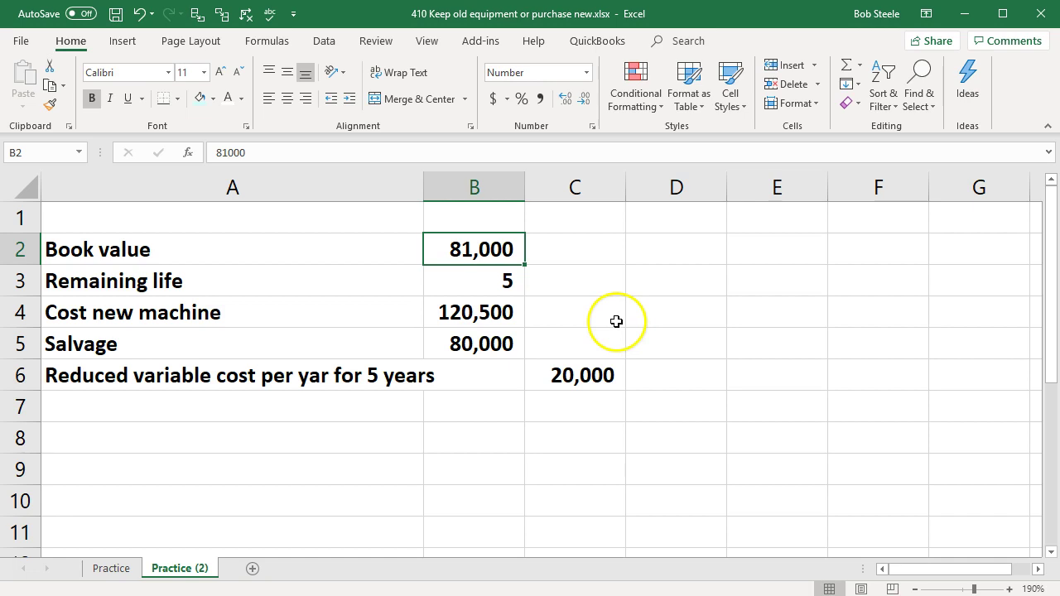
{"action": "left_click", "coordinate": [211, 252]}
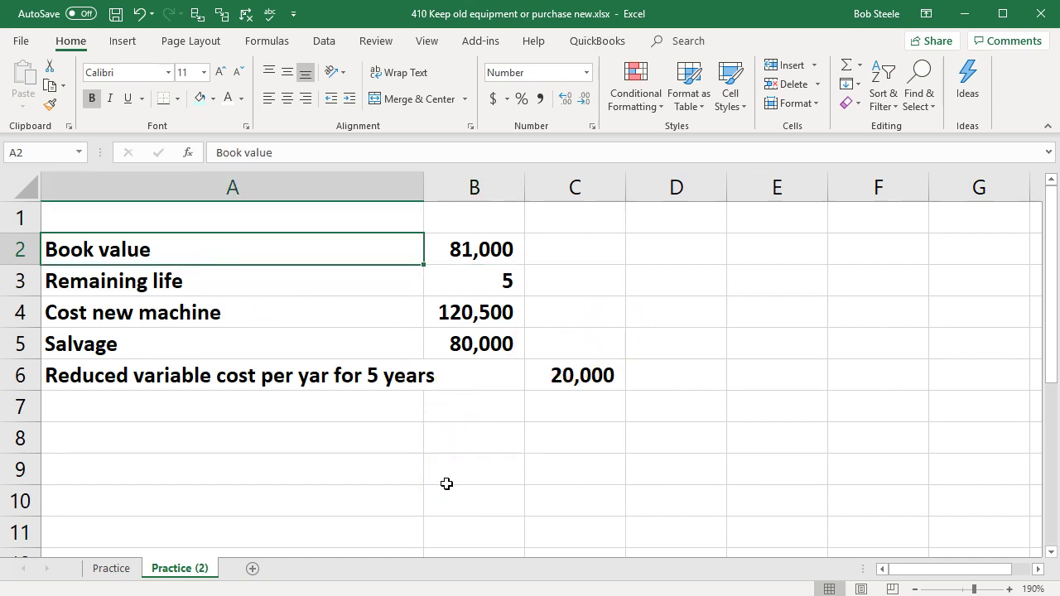
{"action": "key", "text": "Right"}
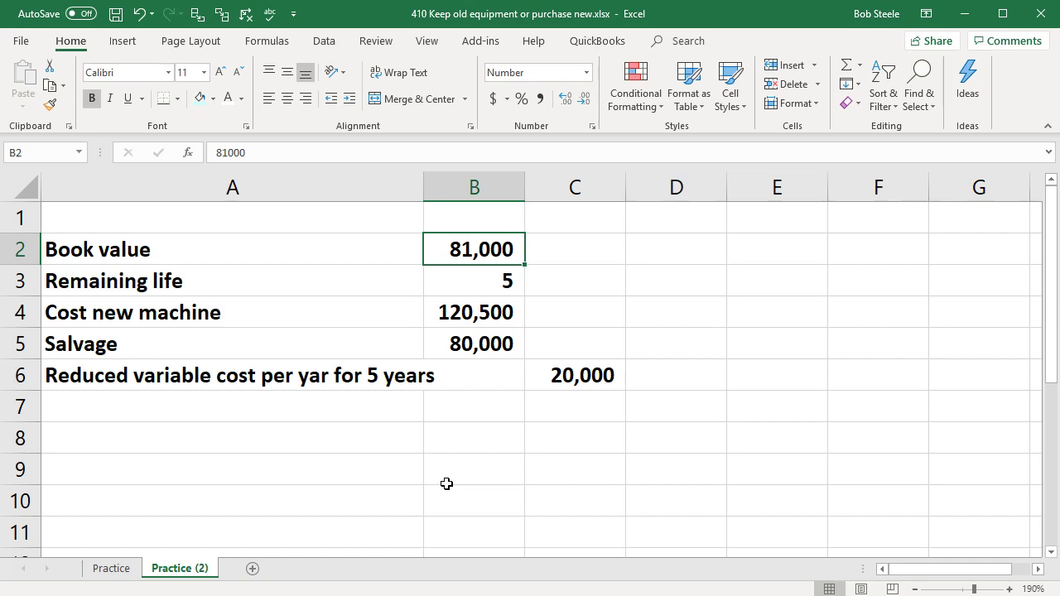
{"action": "key", "text": "Down"}
{"action": "key", "text": "Left"}
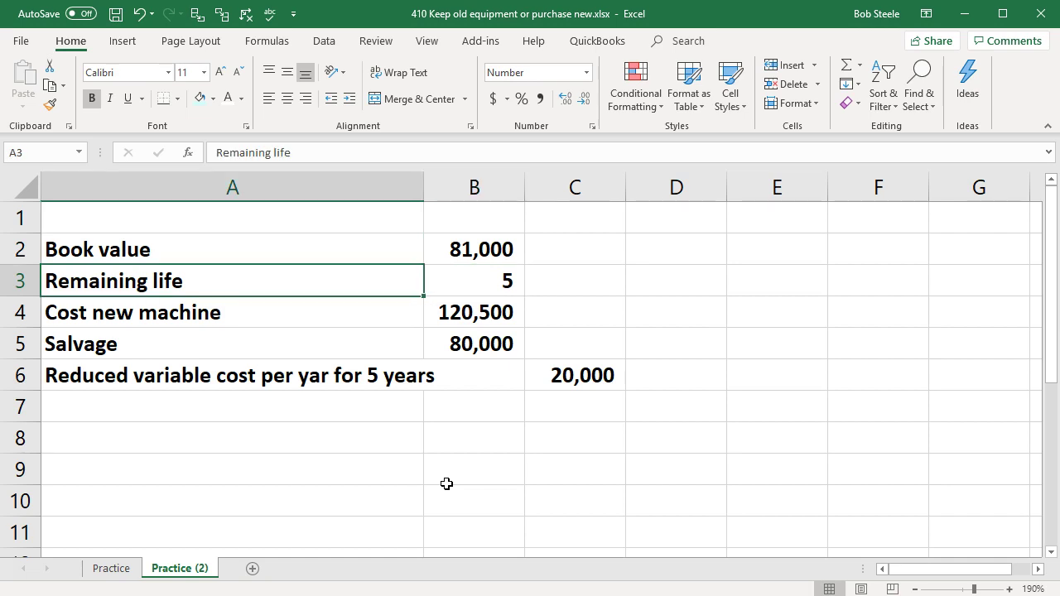
Correct the misspelled label in A6 to read "Reduced variable cost per year for 5 years".
{"action": "key", "text": "Down"}
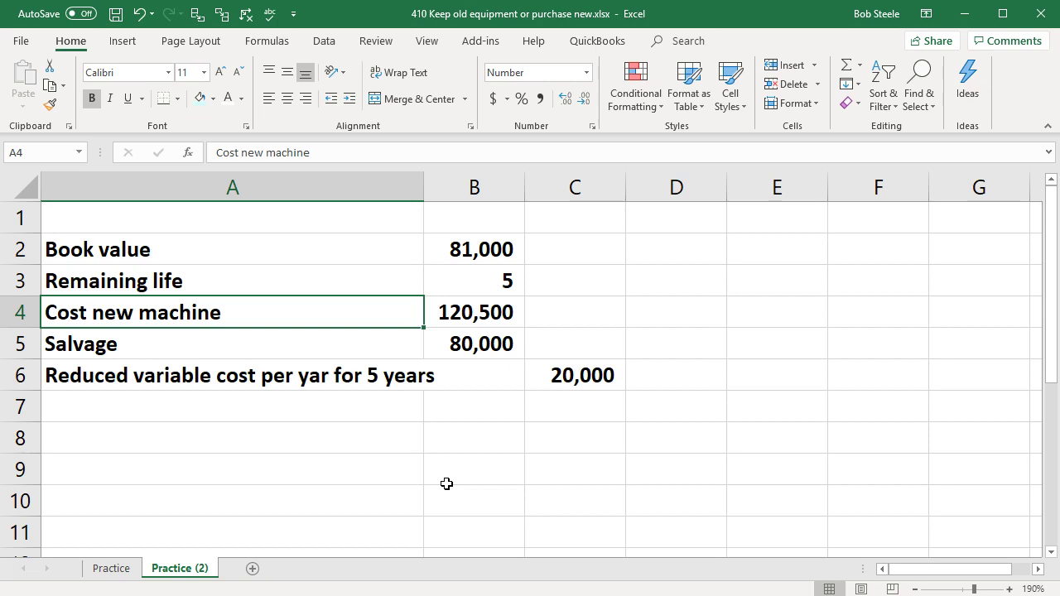
{"action": "key", "text": "Down"}
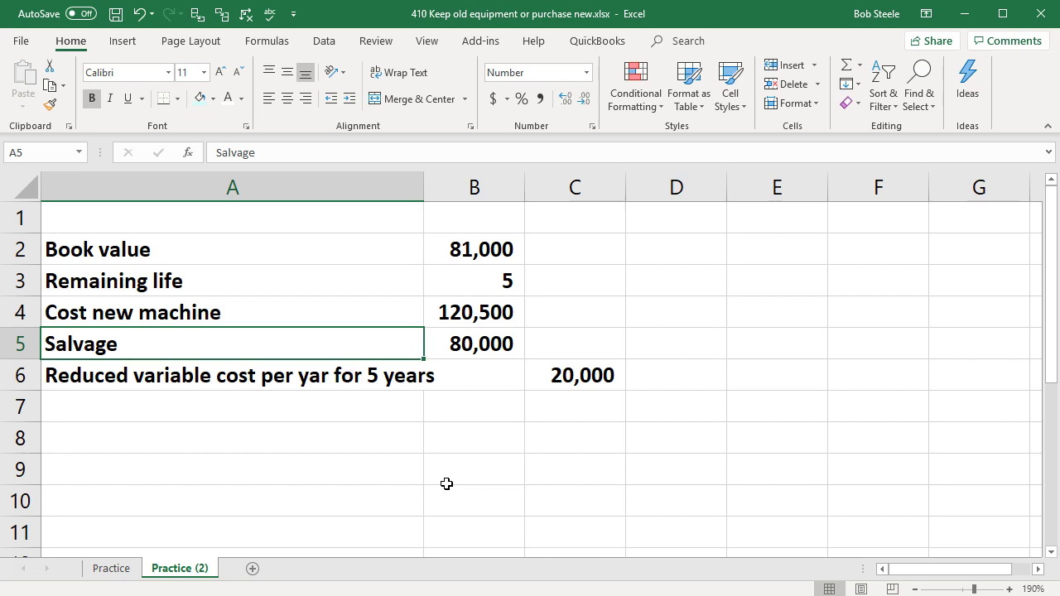
{"action": "key", "text": "Down"}
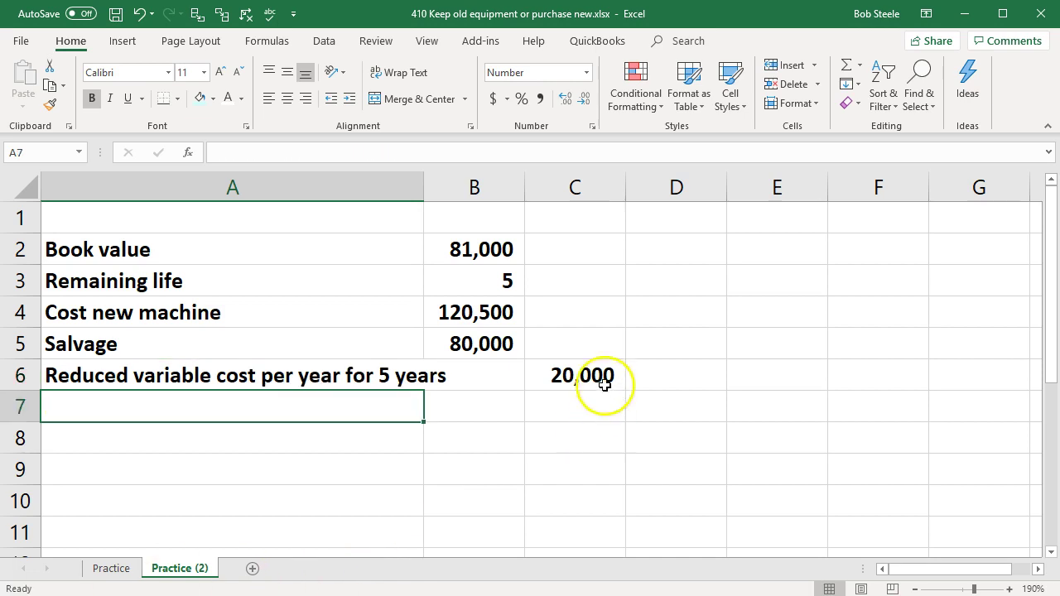
Review the reduced variable cost label in A6 and its yearly amount in C6.
{"action": "left_click", "coordinate": [604, 381]}
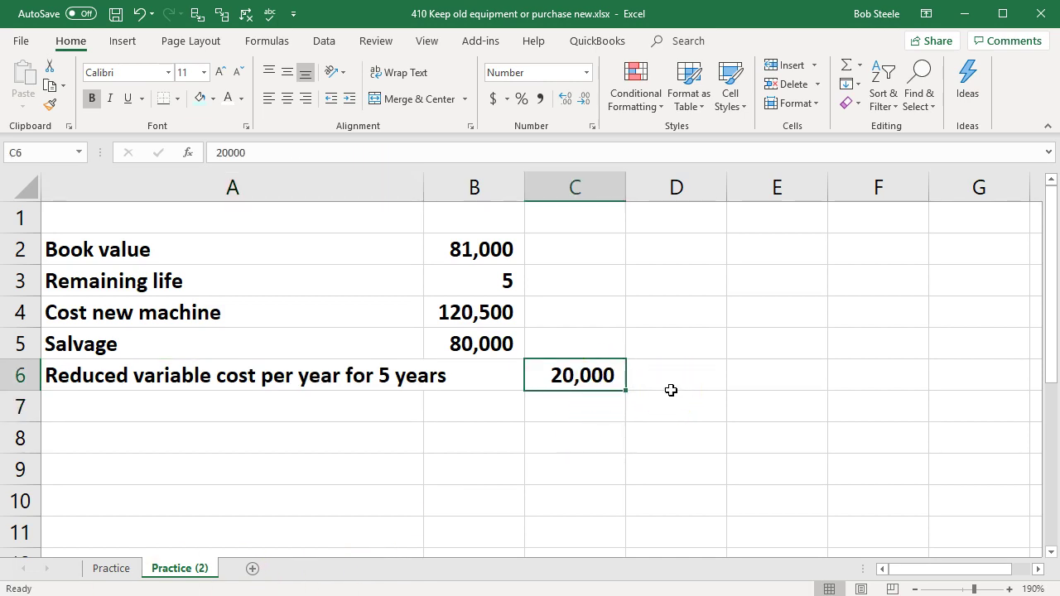
{"action": "key", "text": "Left"}
{"action": "key", "text": "Left"}
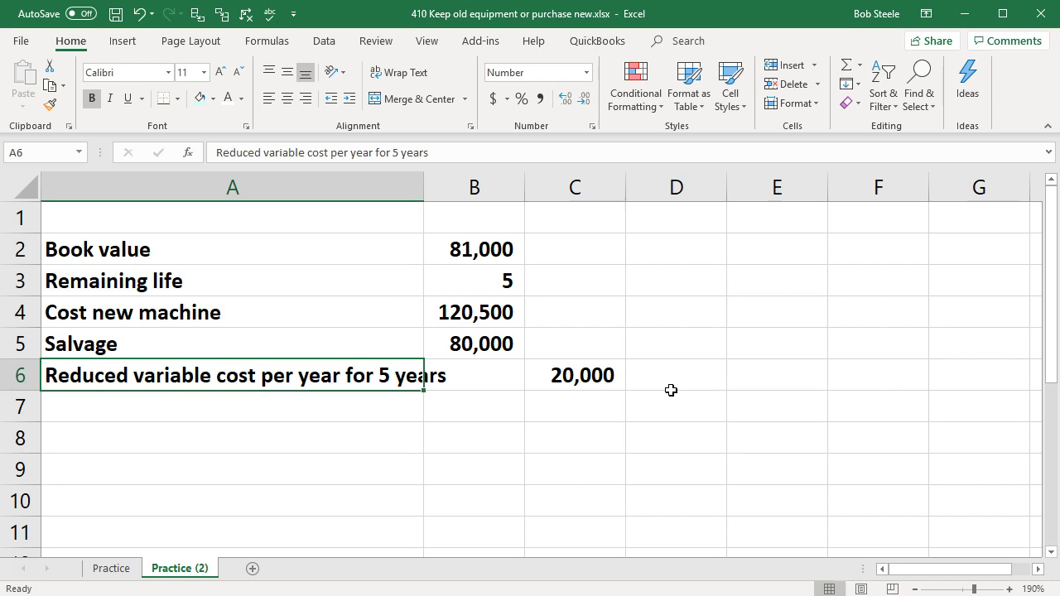
{"action": "left_click", "coordinate": [617, 373]}
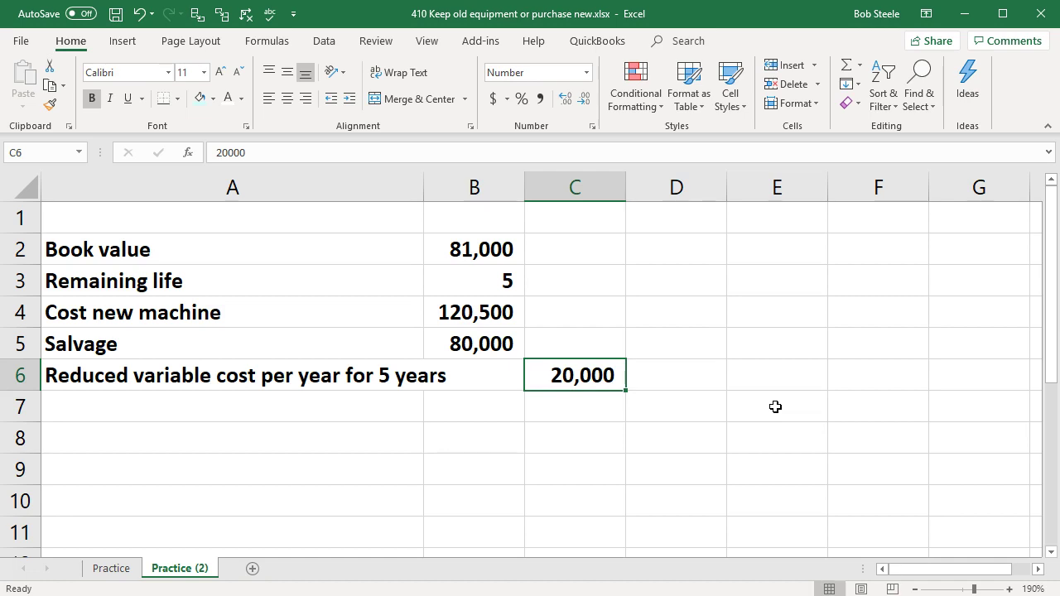
Enter the heading "Incremental Income From Replacing Equipment" in cell A8.
{"action": "left_click", "coordinate": [294, 439]}
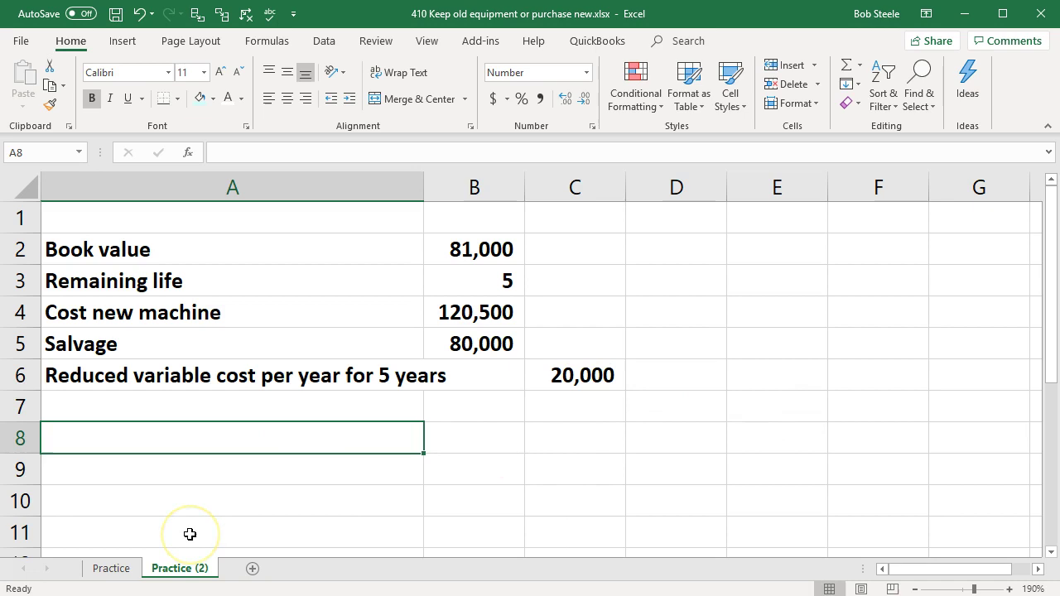
{"action": "type", "text": "Incremental Income From Replacing Equipment"}
{"action": "left_click", "coordinate": [149, 469]}
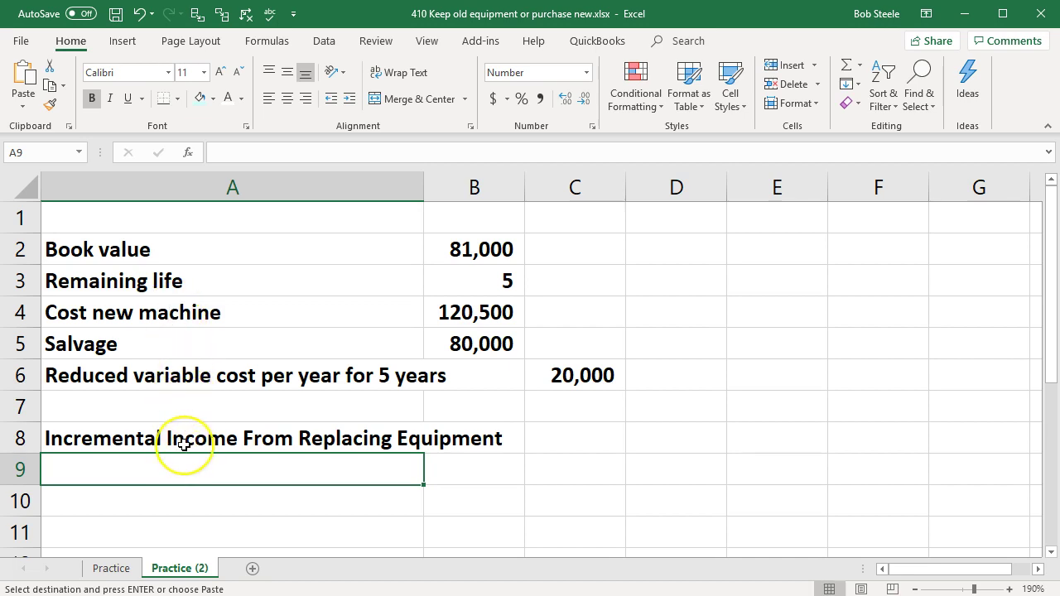
Fill row 9 with the new machine's cost, linking the label to A4 and the negative amount with -B4.
{"action": "type", "text": "="}
{"action": "key", "text": "Up"}
{"action": "key", "text": "Up"}
{"action": "key", "text": "Up"}
{"action": "key", "text": "Up"}
{"action": "key", "text": "Up"}
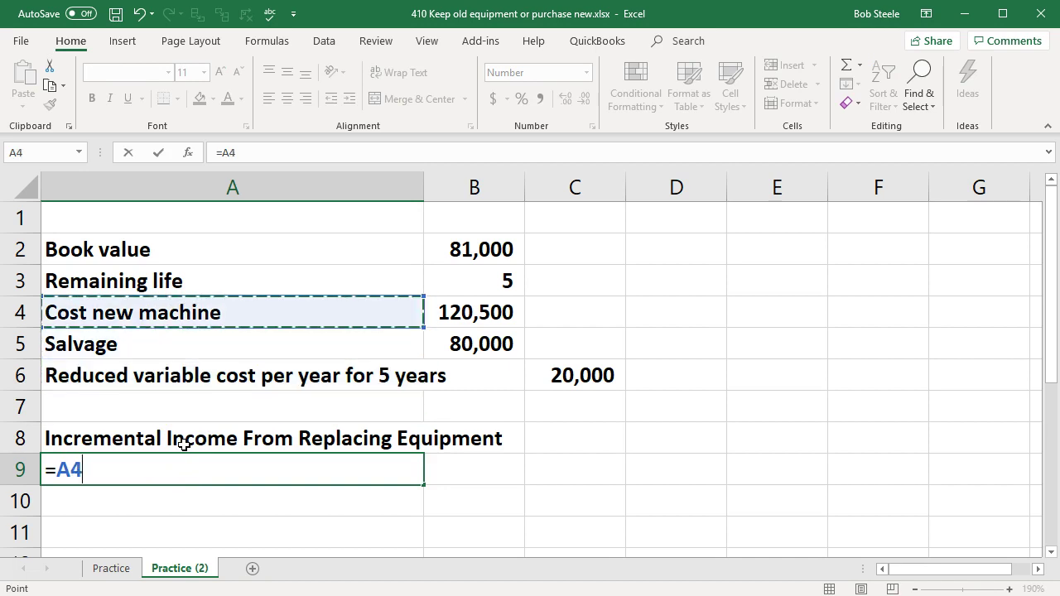
{"action": "key", "text": "Tab"}
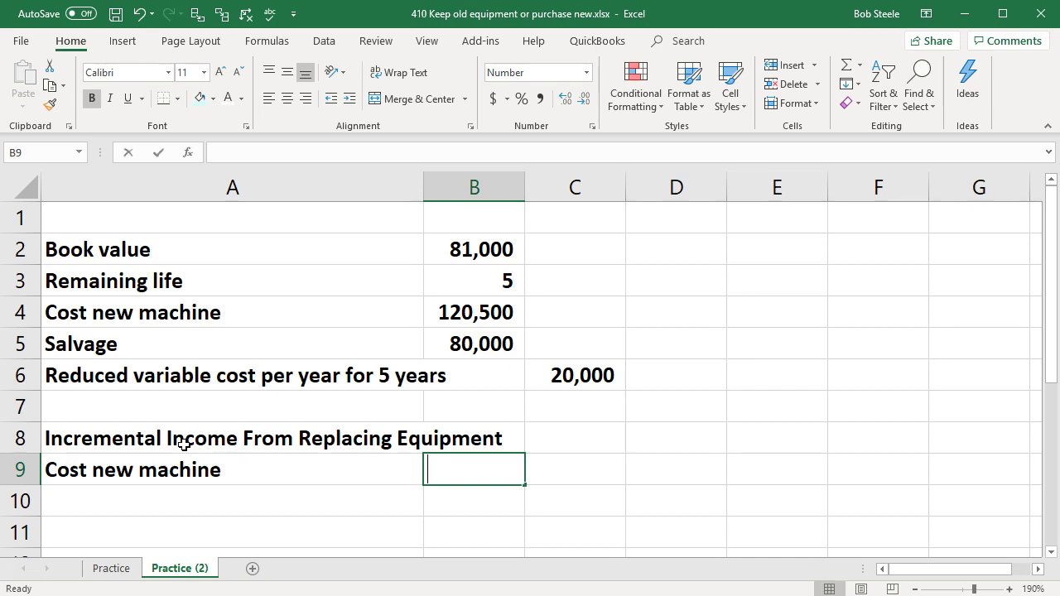
{"action": "type", "text": "-"}
{"action": "left_click", "coordinate": [451, 311]}
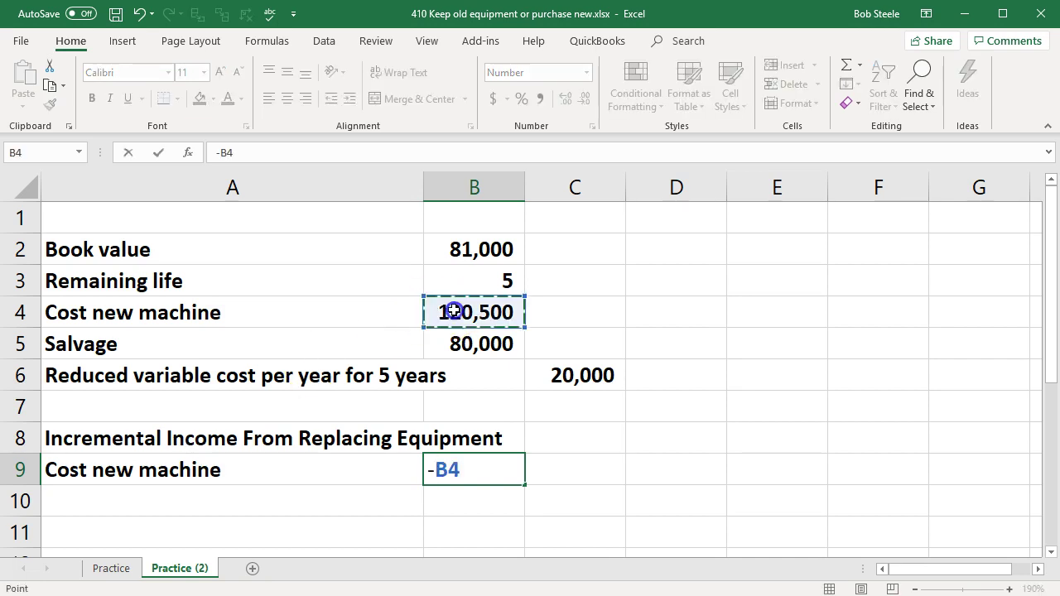
{"action": "key", "text": "Return"}
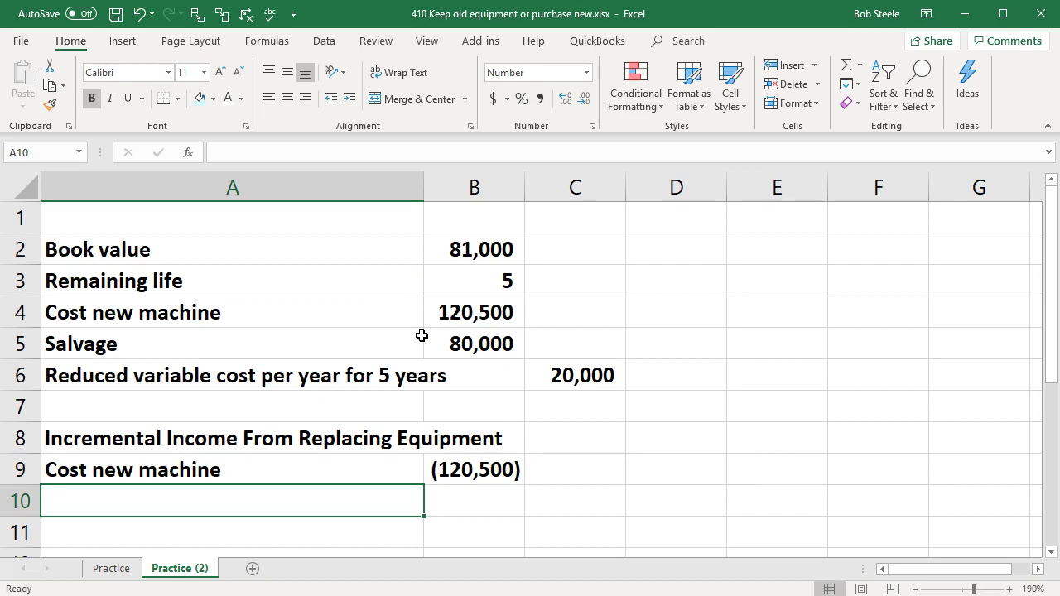
Fill row 10 with the salvage line, linking the label to A5 and the amount to B5.
{"action": "type", "text": "="}
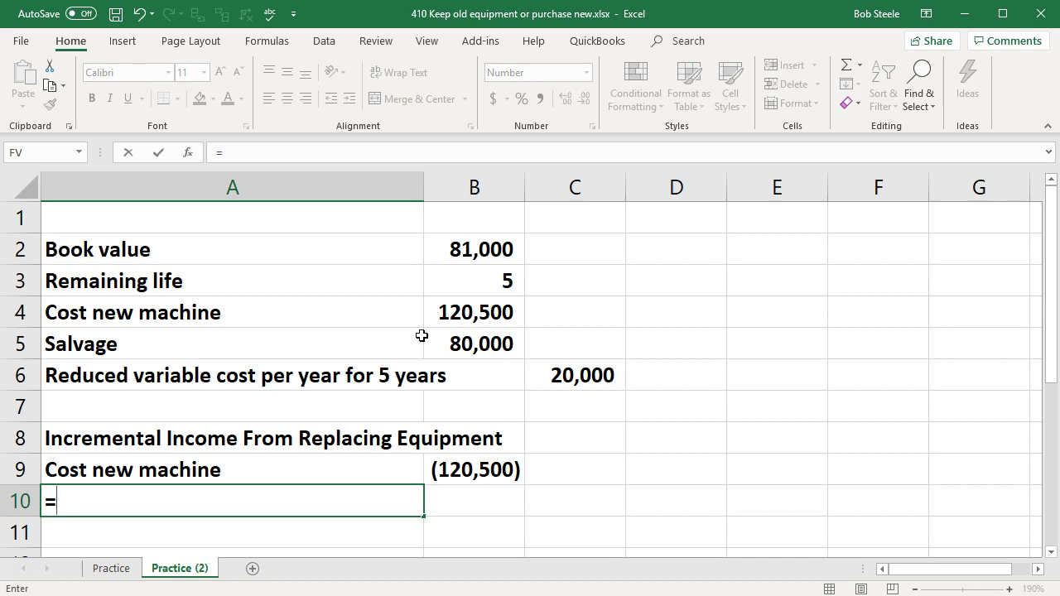
{"action": "left_click", "coordinate": [290, 338]}
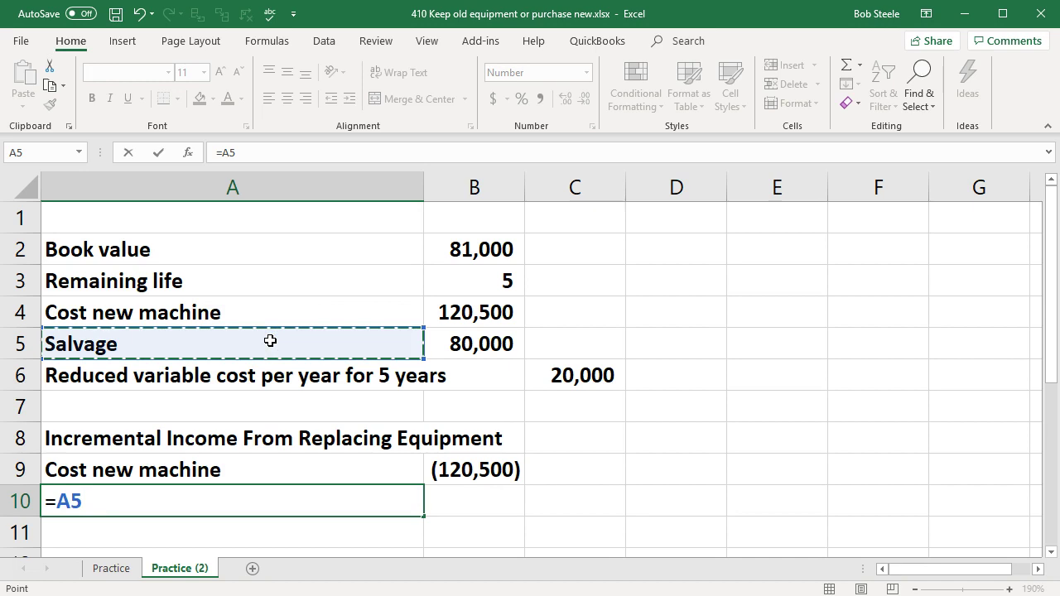
{"action": "key", "text": "Tab"}
{"action": "type", "text": "="}
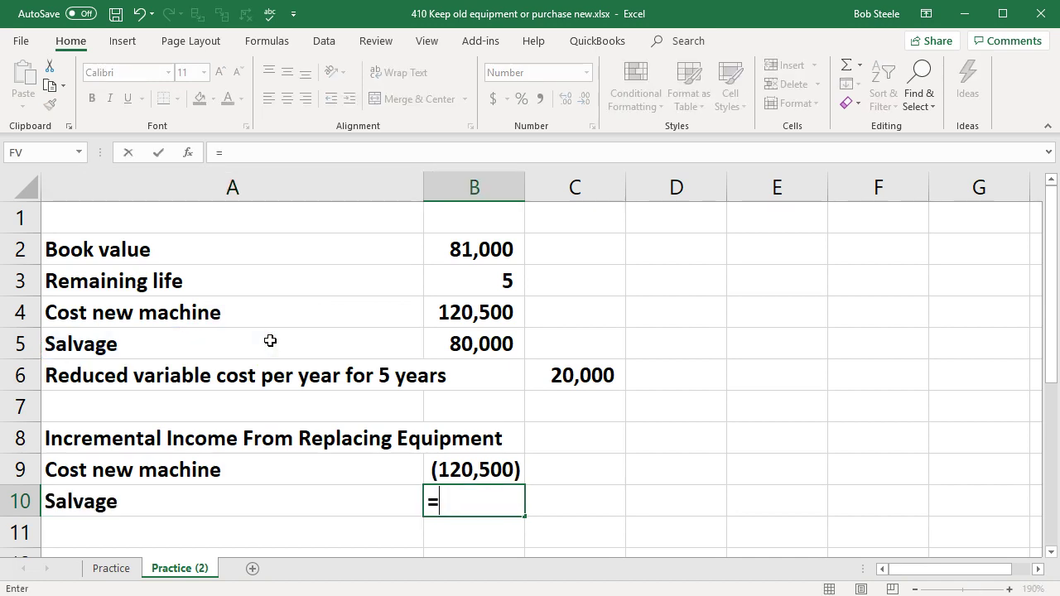
{"action": "left_click", "coordinate": [462, 343]}
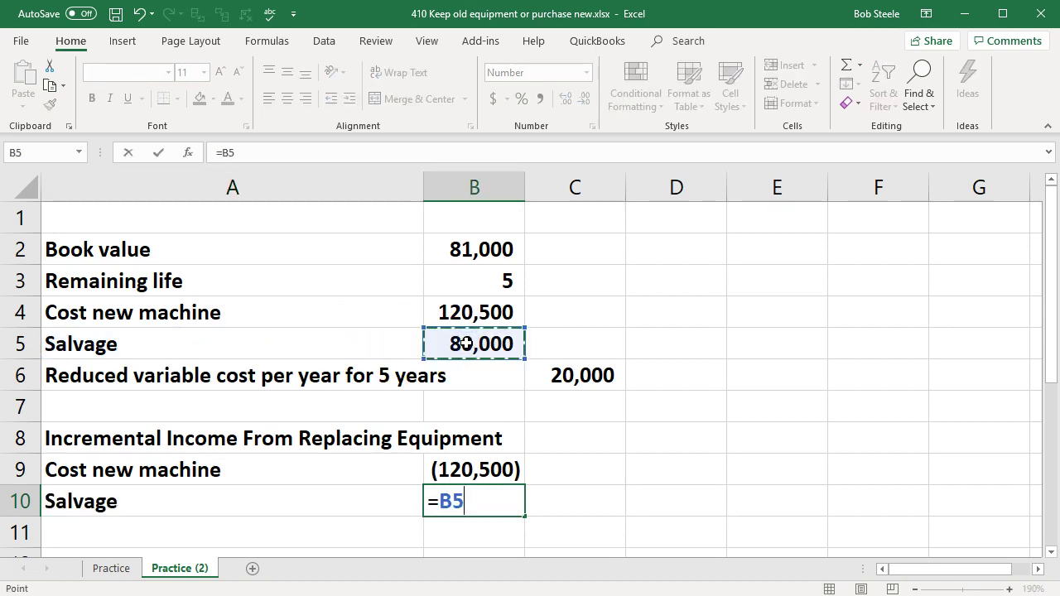
{"action": "key", "text": "Return"}
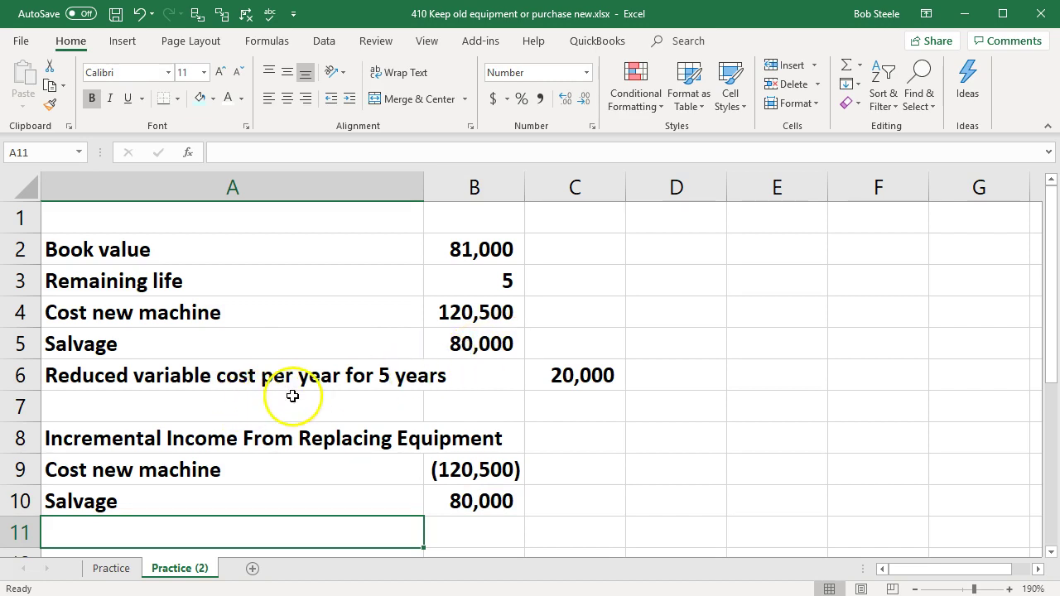
Fill row 11 with the reduced variable cost, linking the label to A6 and calculating the five-year amount as =C6*5.
{"action": "type", "text": "="}
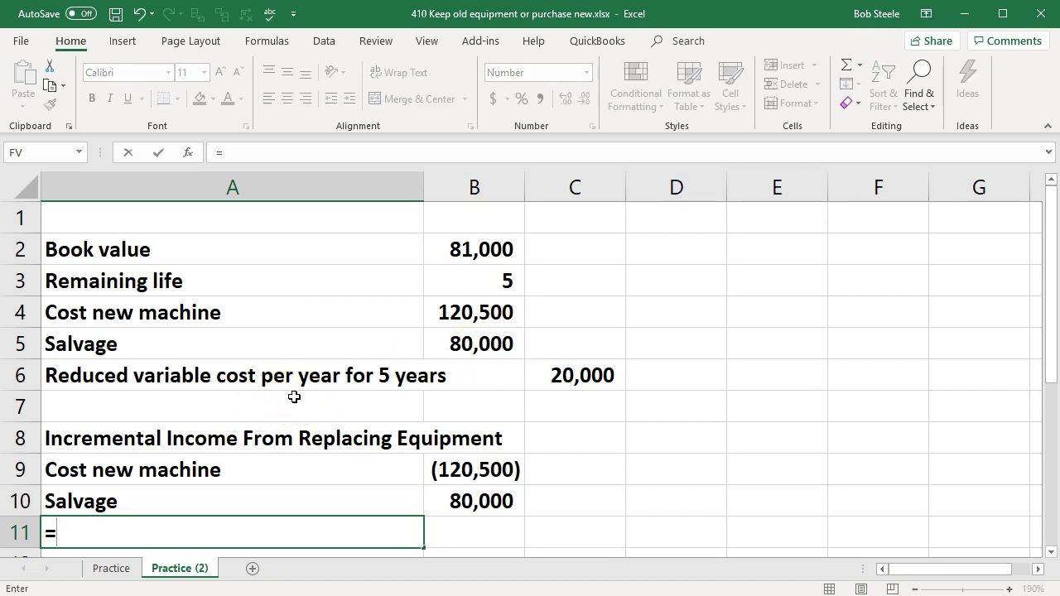
{"action": "key", "text": "Up"}
{"action": "key", "text": "Up"}
{"action": "key", "text": "Up"}
{"action": "key", "text": "Up"}
{"action": "key", "text": "Up"}
{"action": "key", "text": "Tab"}
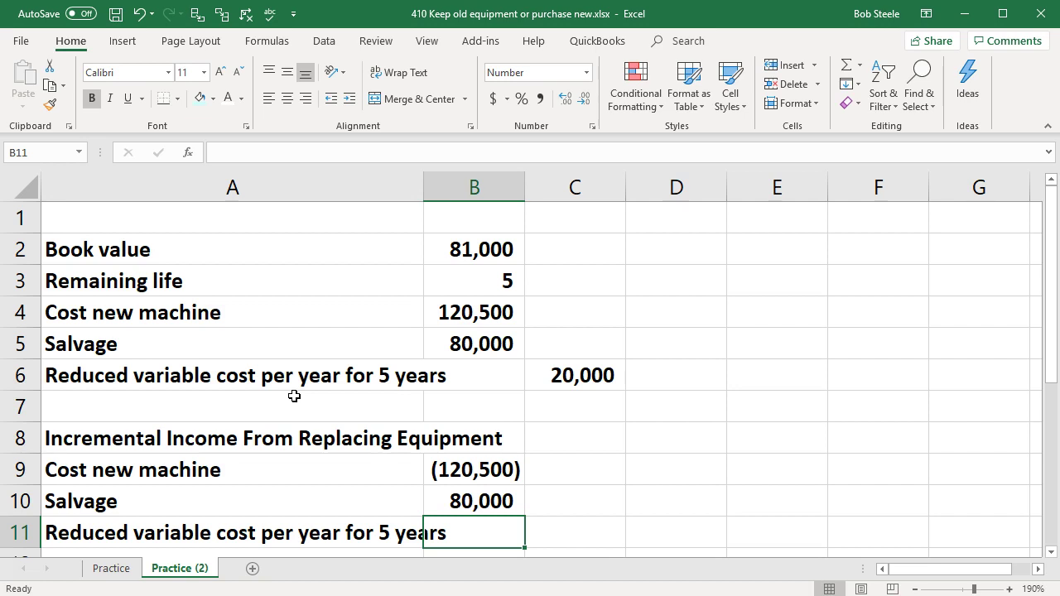
{"action": "type", "text": "="}
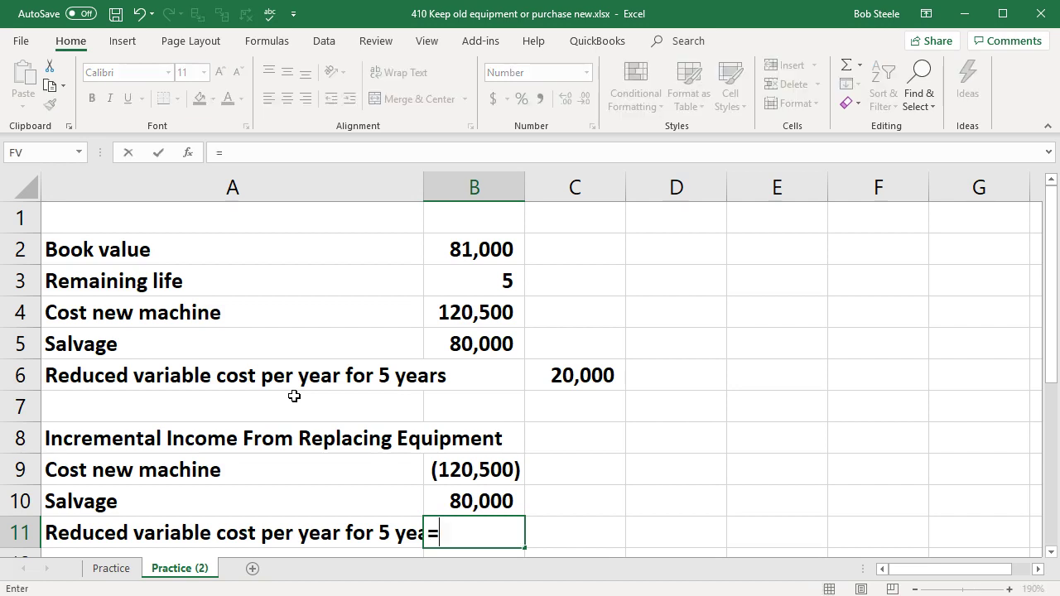
{"action": "left_click", "coordinate": [546, 369]}
{"action": "type", "text": "*5"}
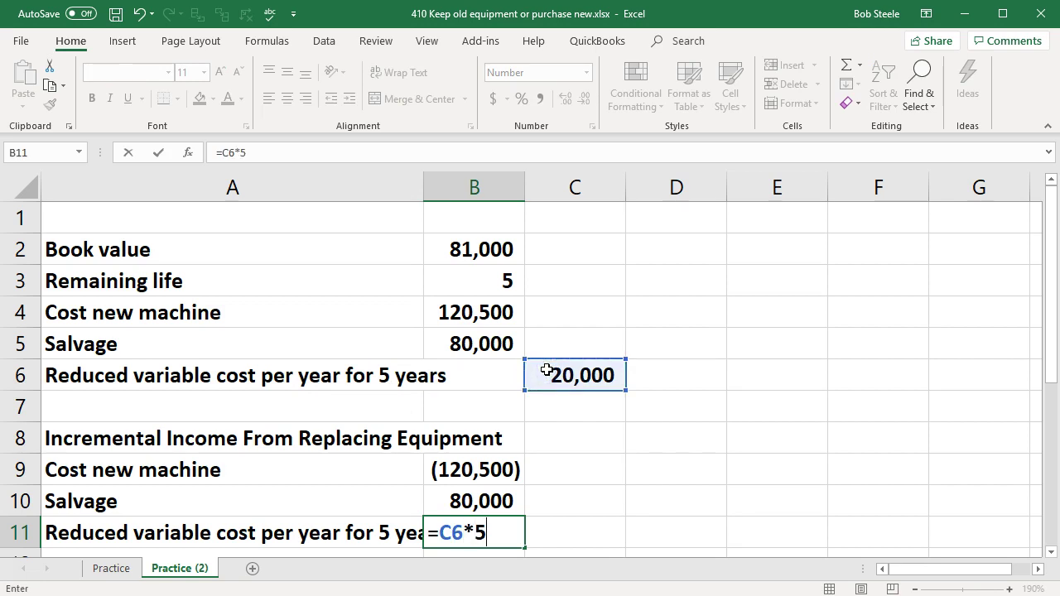
{"action": "key", "text": "Return"}
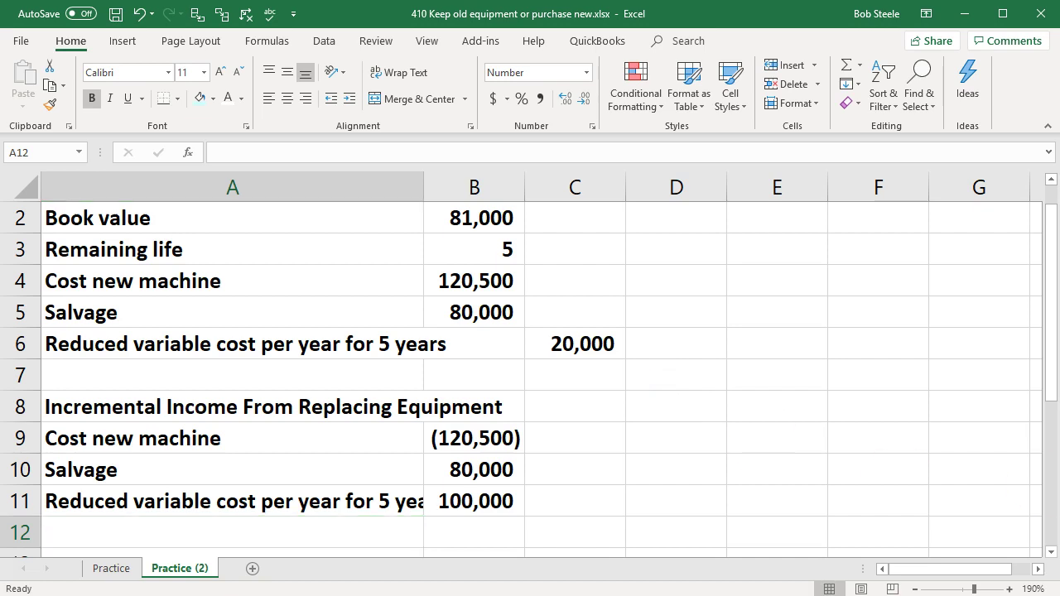
Paste the copied label "Incremental income" as values only into cell A12.
{"action": "left_click", "coordinate": [172, 528]}
{"action": "right_click", "coordinate": [172, 529]}
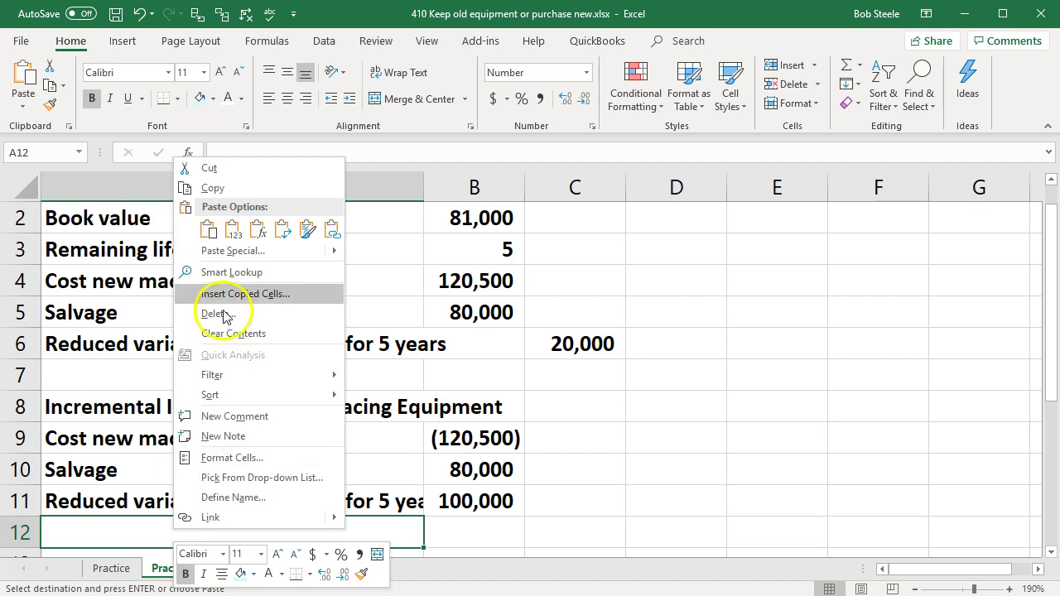
{"action": "left_click", "coordinate": [230, 229]}
Calculate the incremental income in B12 by summing B9:B11.
{"action": "key", "text": "Right"}
{"action": "type", "text": "=SUM("}
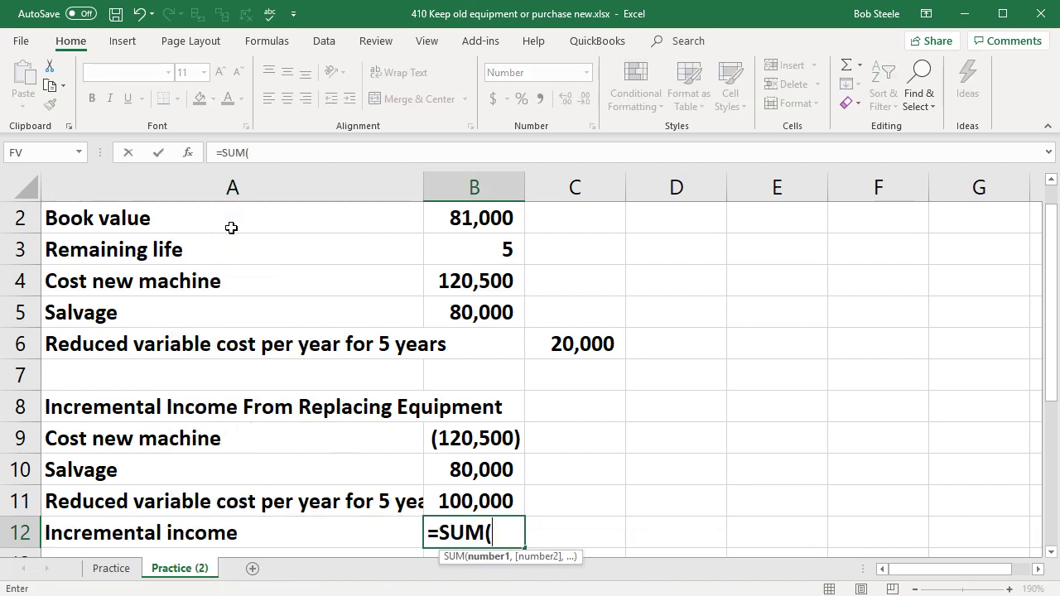
{"action": "key", "text": "Up"}
{"action": "key", "text": "shift+Up"}
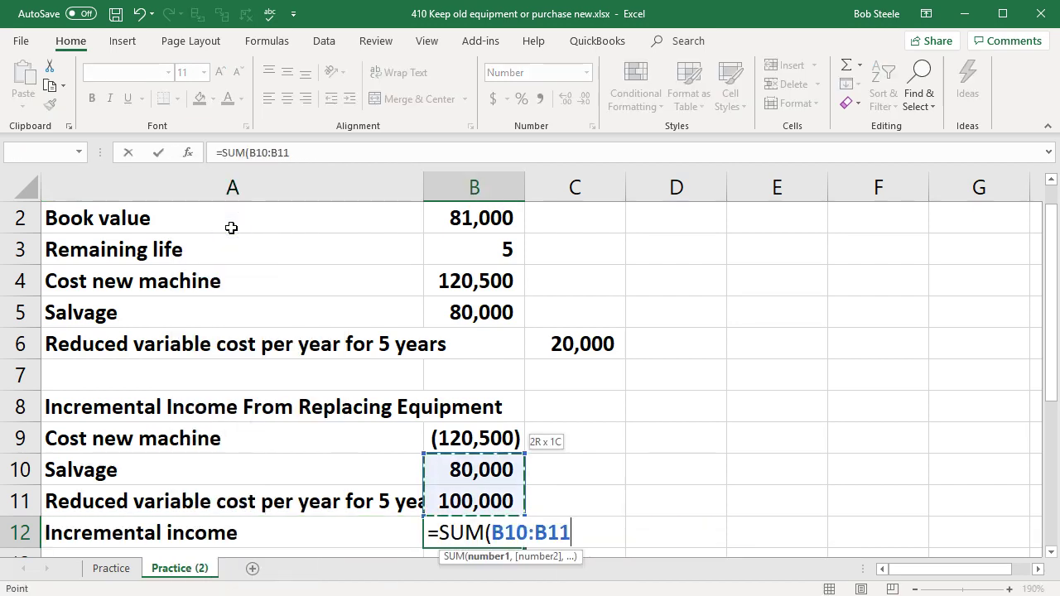
{"action": "key", "text": "shift+Up"}
{"action": "key", "text": "Return"}
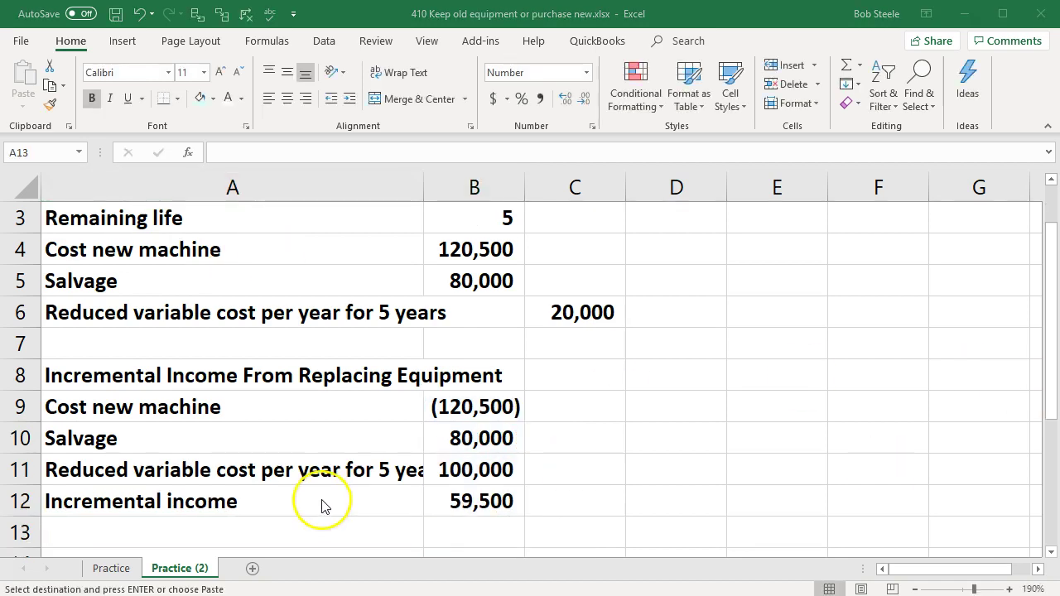
Enter the label "What should we do" in A13 and the answer "Replace" in B13.
{"action": "left_click", "coordinate": [336, 524]}
{"action": "type", "text": "What should we do"}
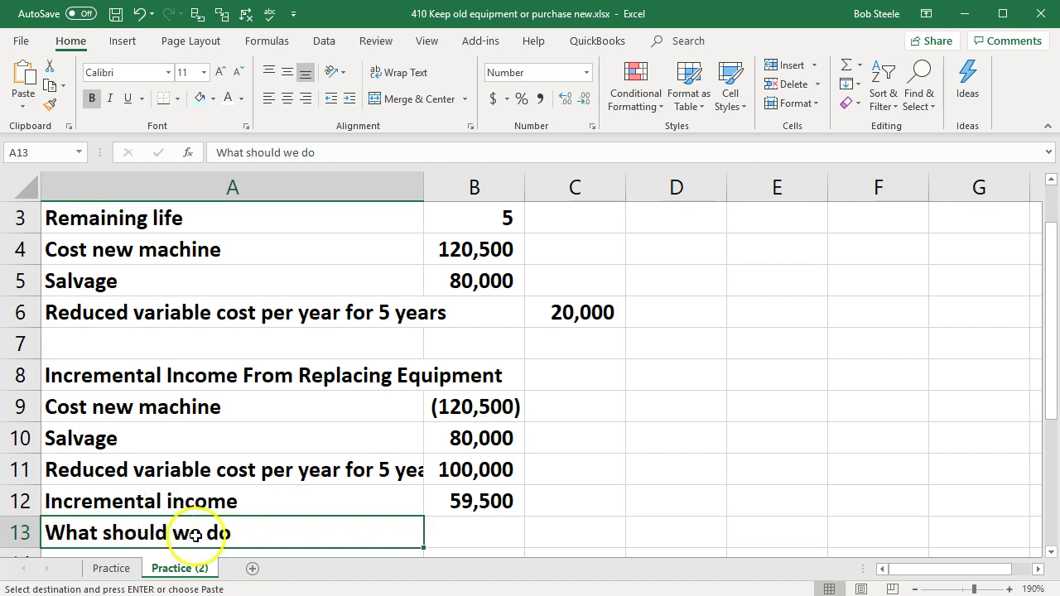
{"action": "left_click", "coordinate": [476, 519]}
{"action": "type", "text": "Replace"}
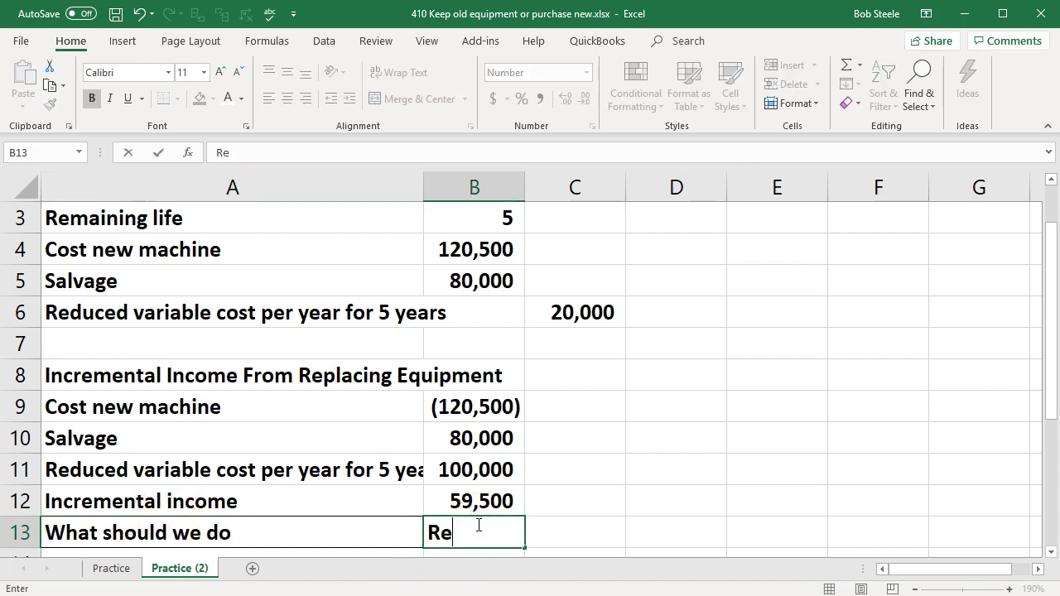
{"action": "left_click", "coordinate": [610, 461]}
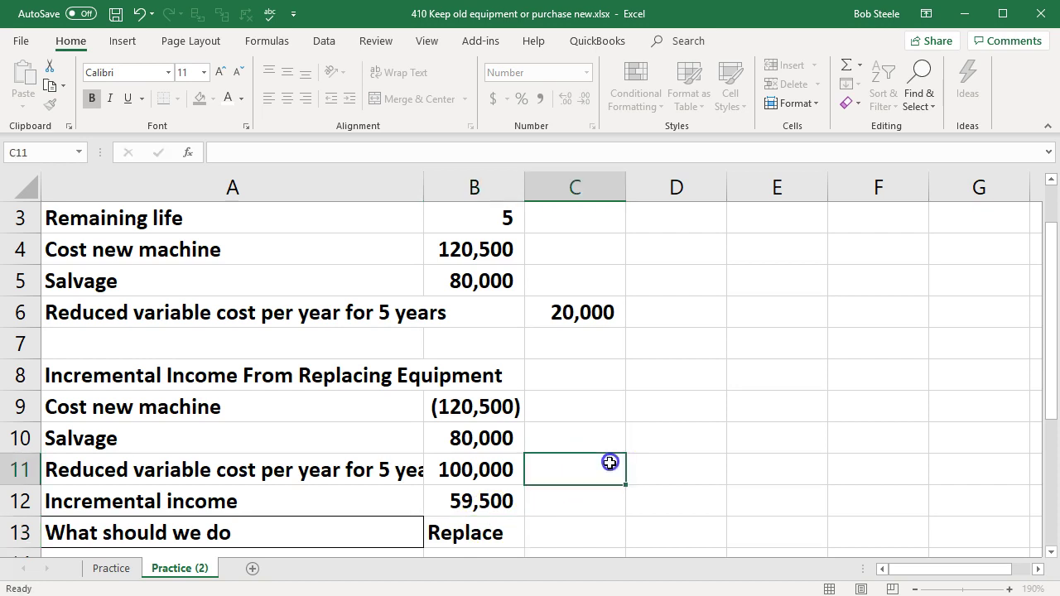
Review the new machine cost, salvage, reduced variable cost and incremental income amounts in B9:B12.
{"action": "left_click", "coordinate": [488, 439]}
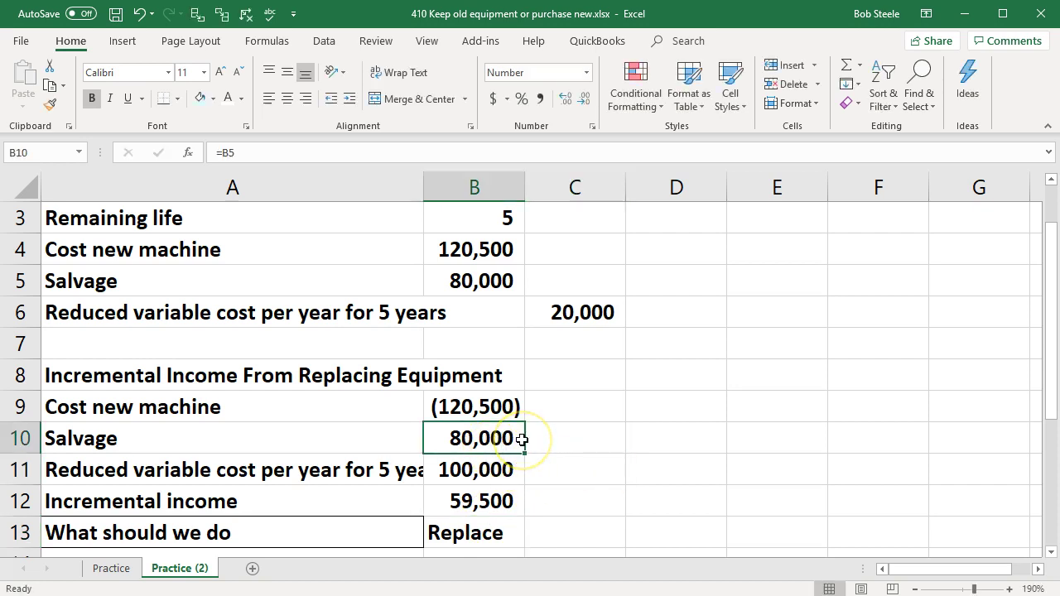
{"action": "key", "text": "Down"}
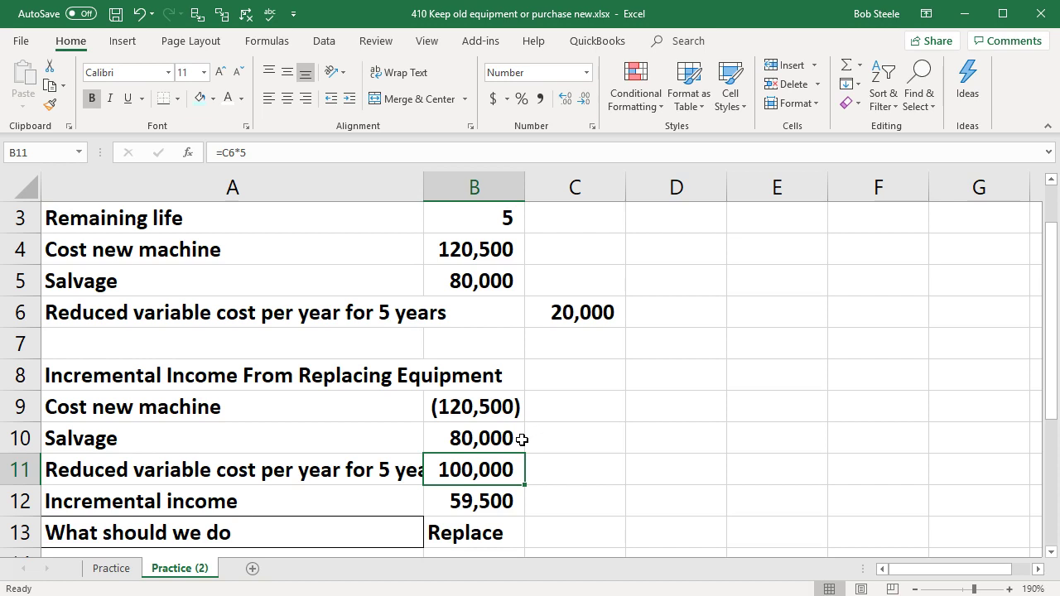
{"action": "left_click", "coordinate": [483, 399]}
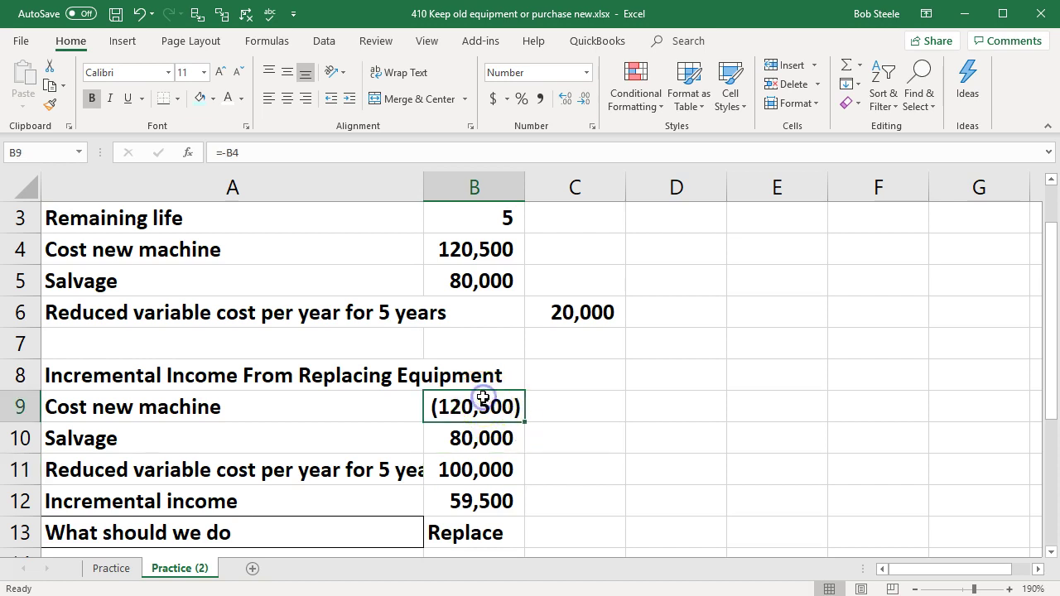
{"action": "left_click", "coordinate": [473, 465]}
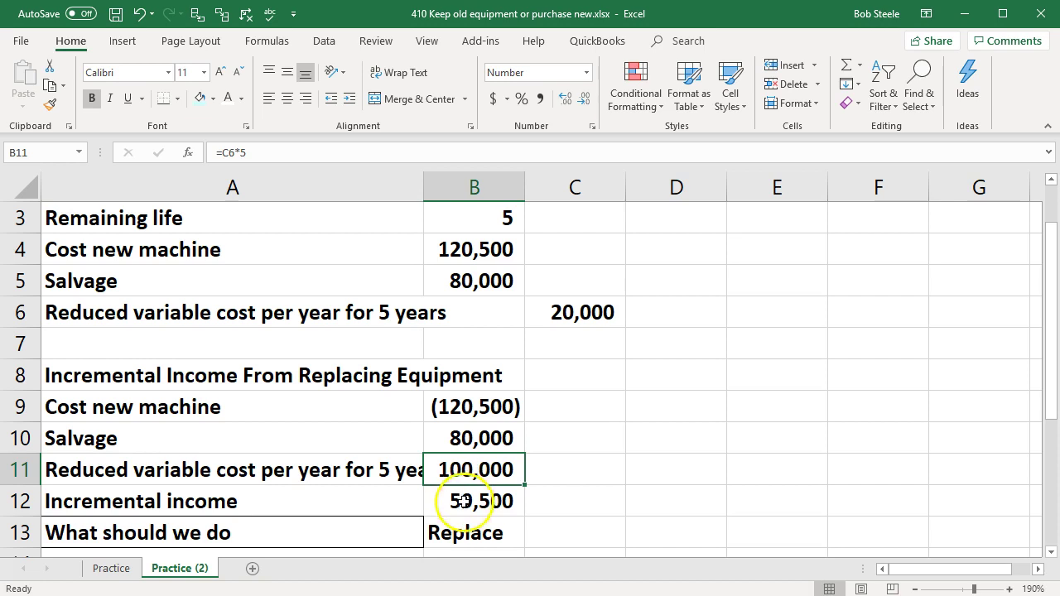
{"action": "left_click", "coordinate": [464, 503]}
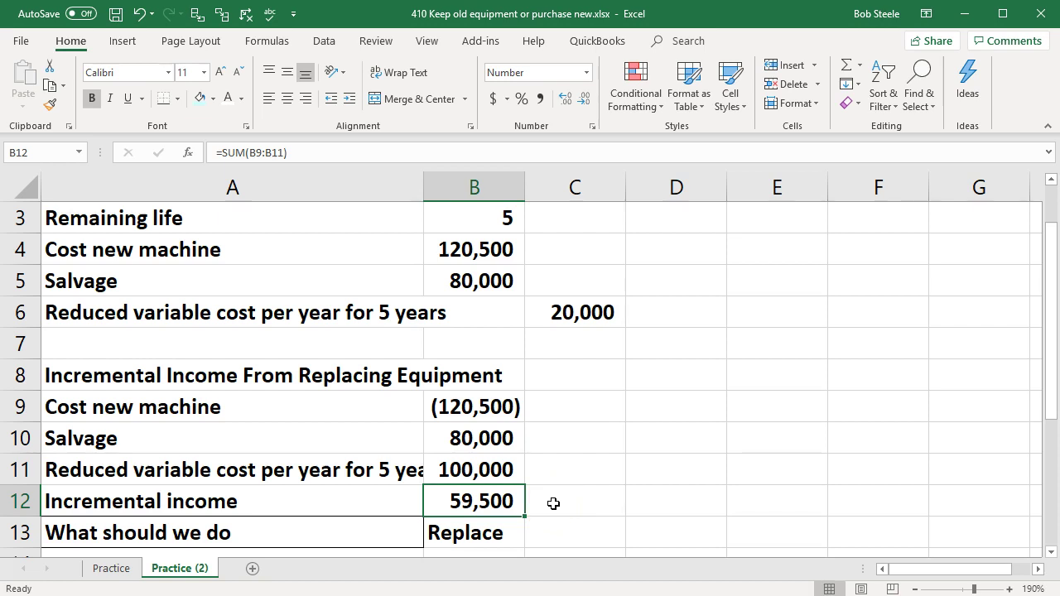
{"action": "left_click", "coordinate": [504, 472]}
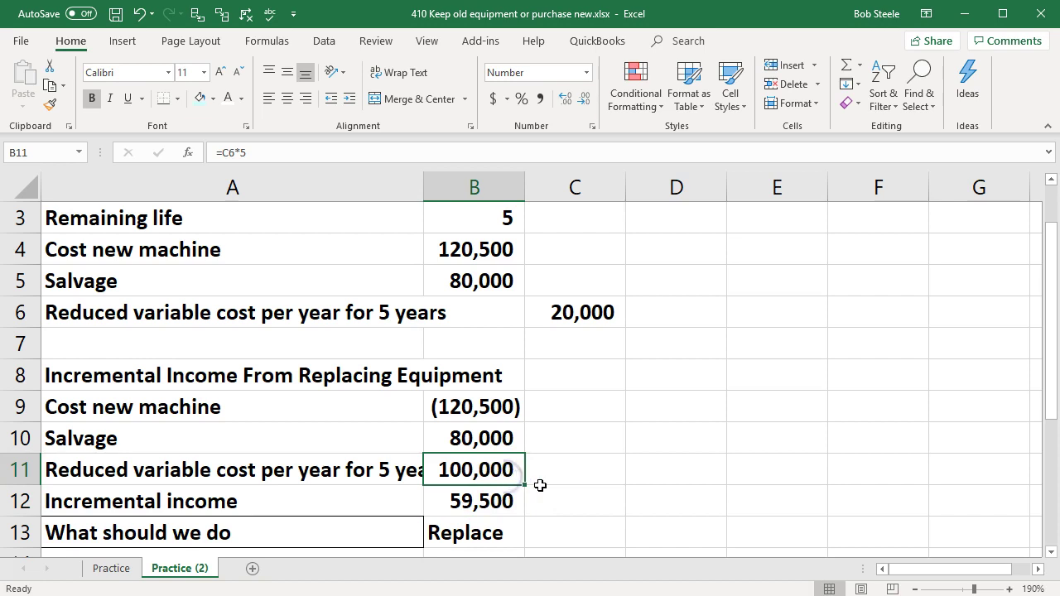
{"action": "scroll", "coordinate": [540, 485], "scroll_direction": "up", "scroll_amount": 1}
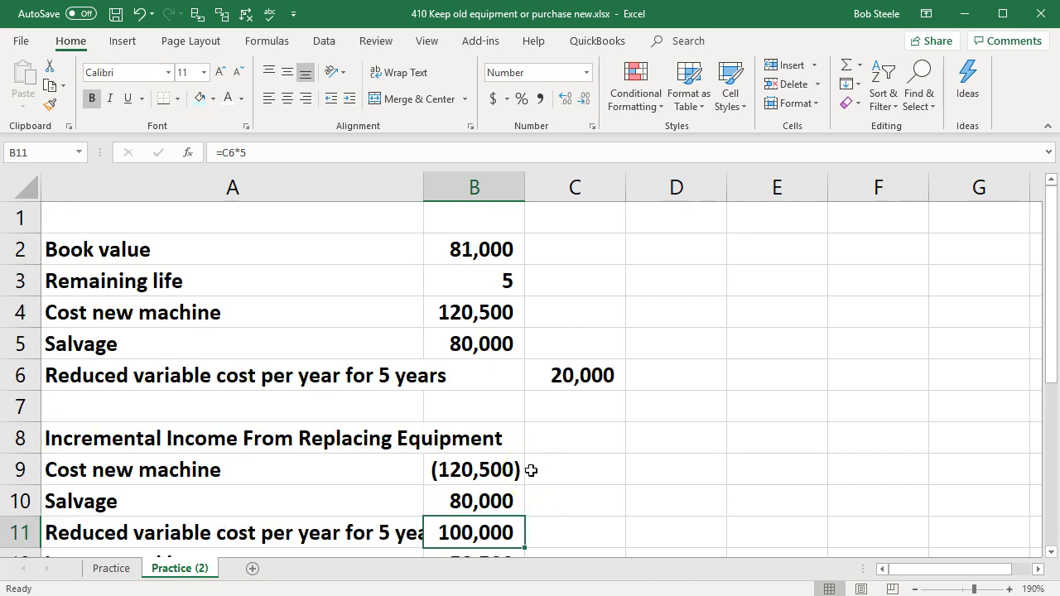
{"action": "scroll", "coordinate": [531, 470], "scroll_direction": "down", "scroll_amount": 1}
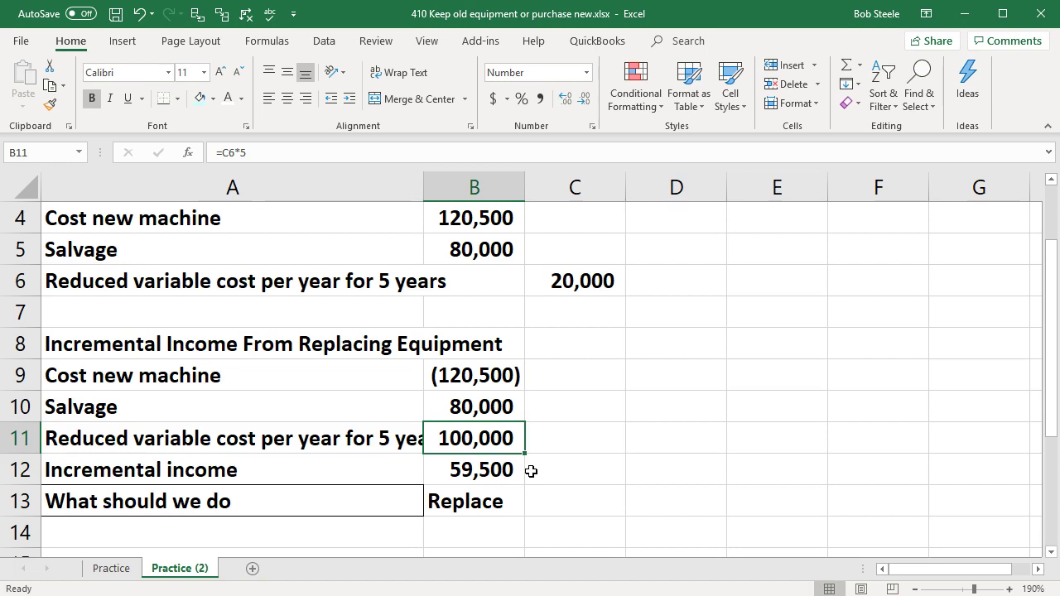
Compare the old equipment's book value in B2 with the salvage value in B5 and the incremental income calculation.
{"action": "scroll", "coordinate": [530, 471], "scroll_direction": "up", "scroll_amount": 1}
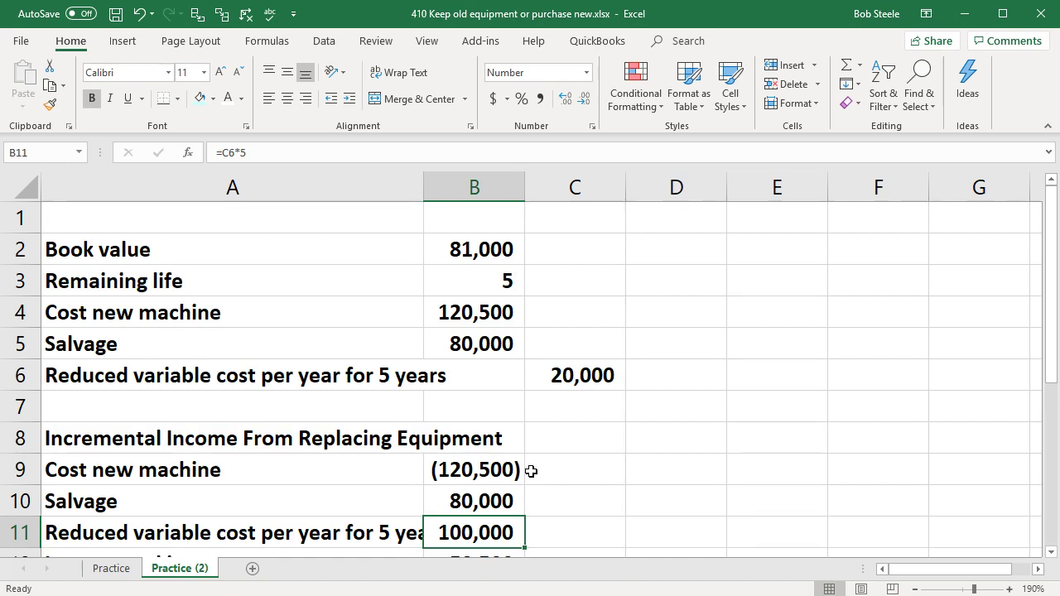
{"action": "left_click", "coordinate": [323, 245]}
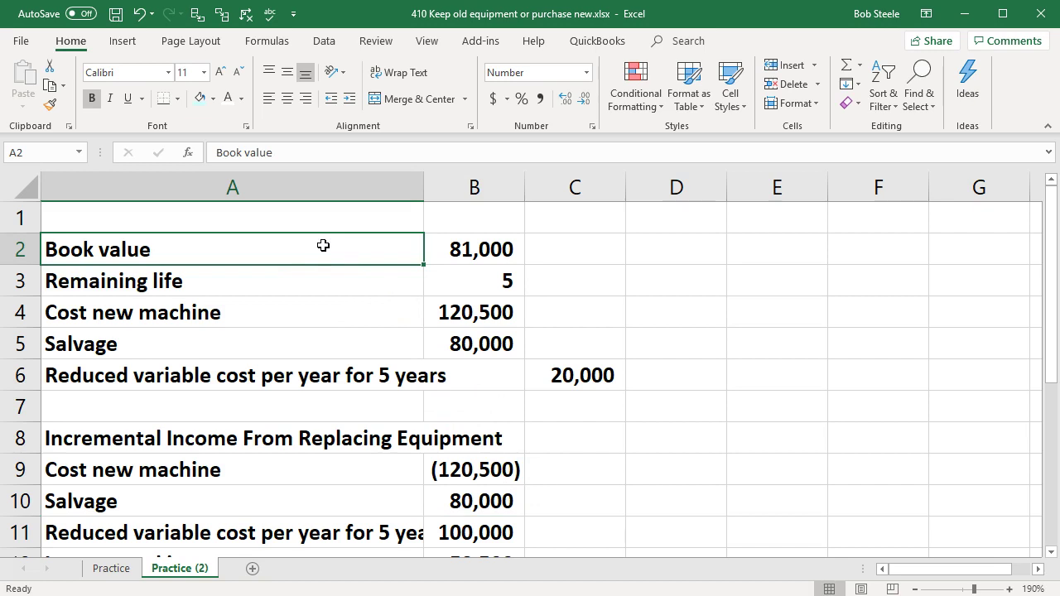
{"action": "key", "text": "Right"}
{"action": "key", "text": "Right"}
{"action": "key", "text": "Left"}
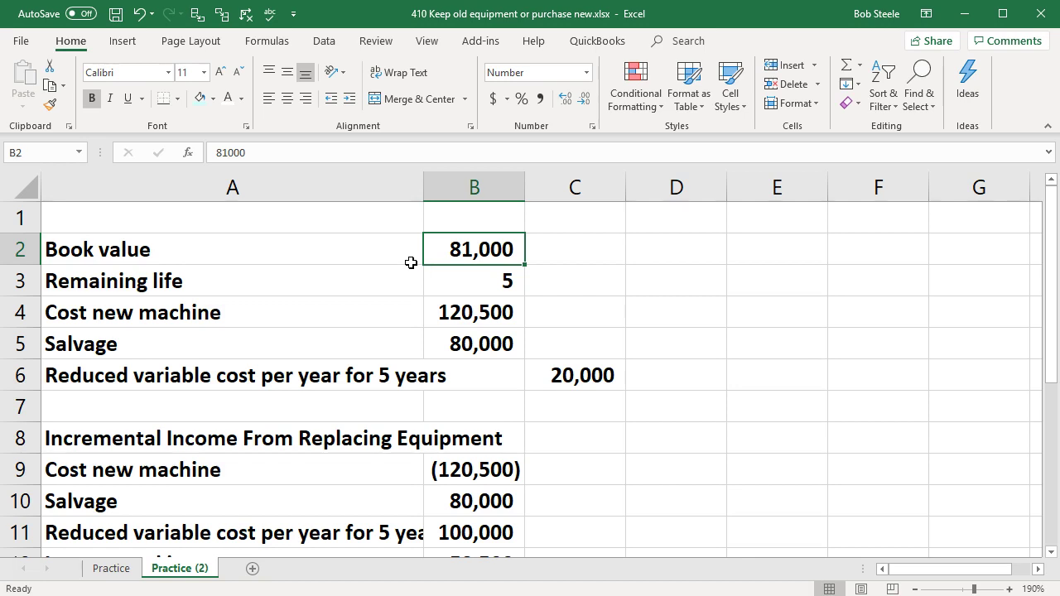
{"action": "scroll", "coordinate": [405, 275], "scroll_direction": "down", "scroll_amount": 1}
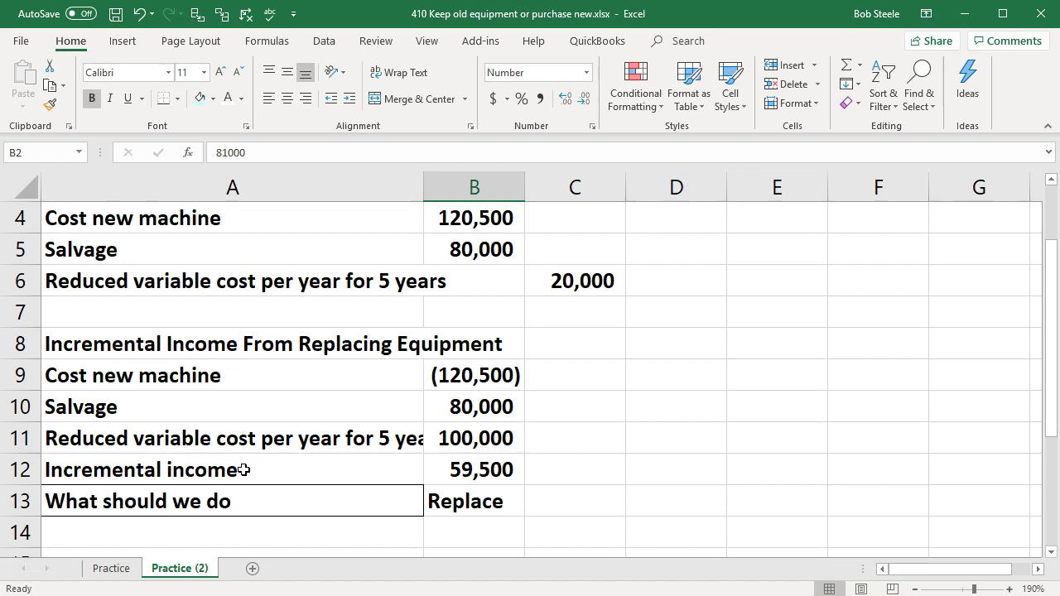
{"action": "scroll", "coordinate": [244, 467], "scroll_direction": "up", "scroll_amount": 1}
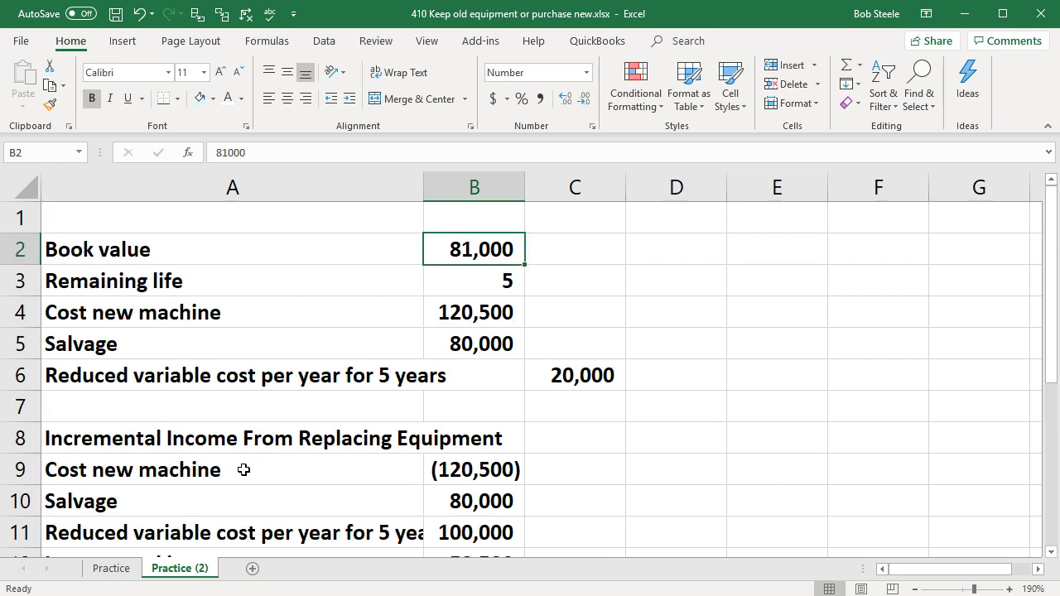
{"action": "left_click", "coordinate": [468, 336]}
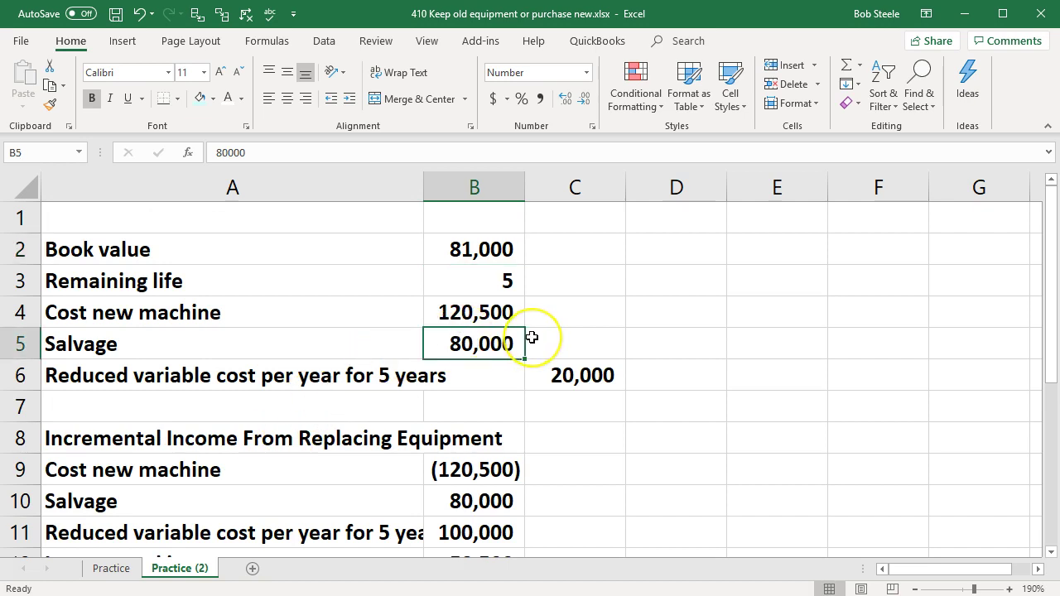
{"action": "left_click", "coordinate": [504, 256]}
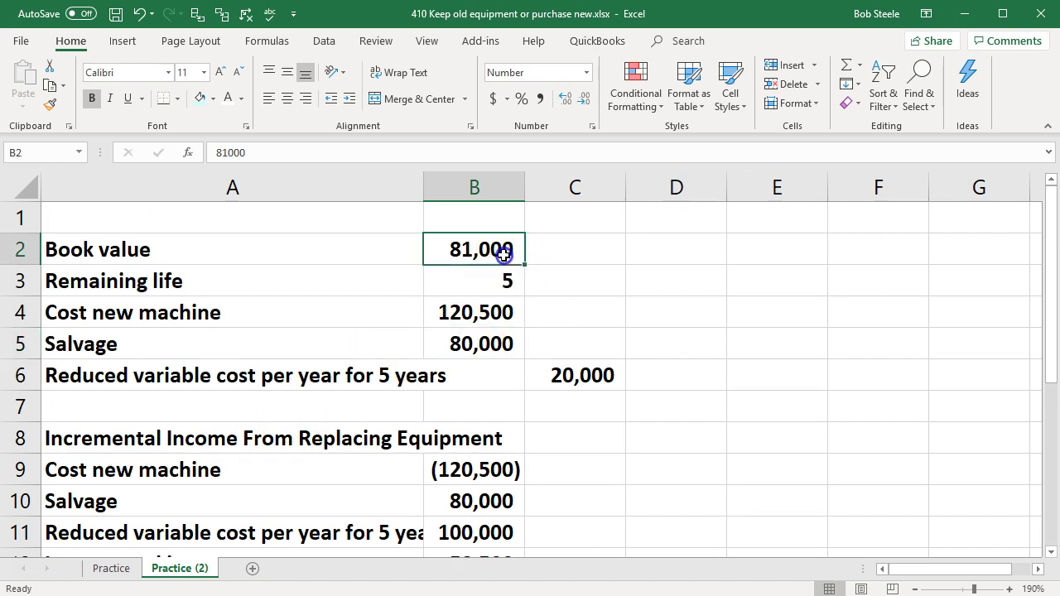
{"action": "left_click", "coordinate": [479, 337]}
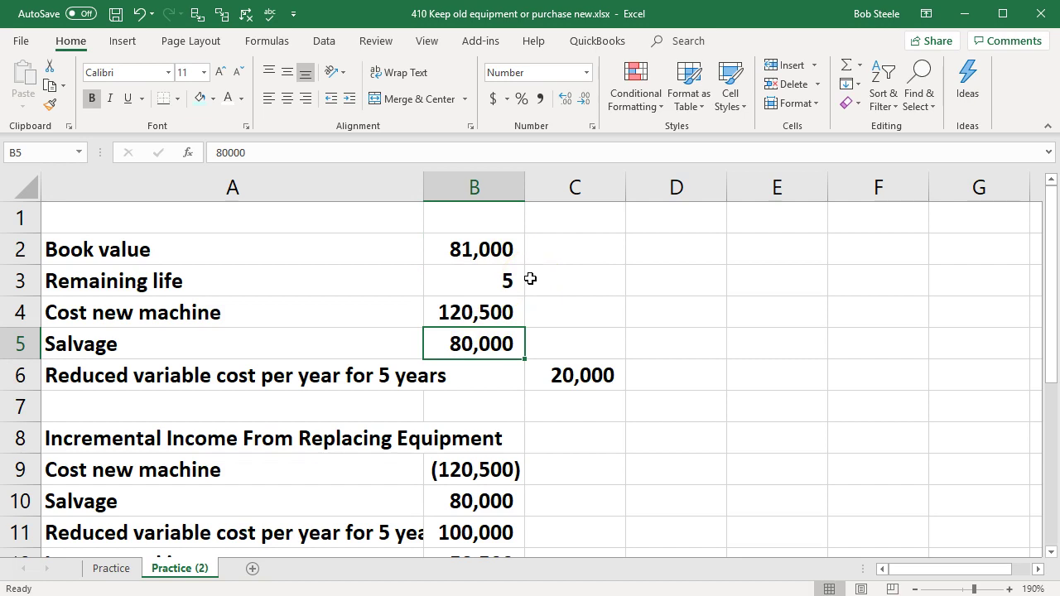
{"action": "left_click", "coordinate": [495, 256]}
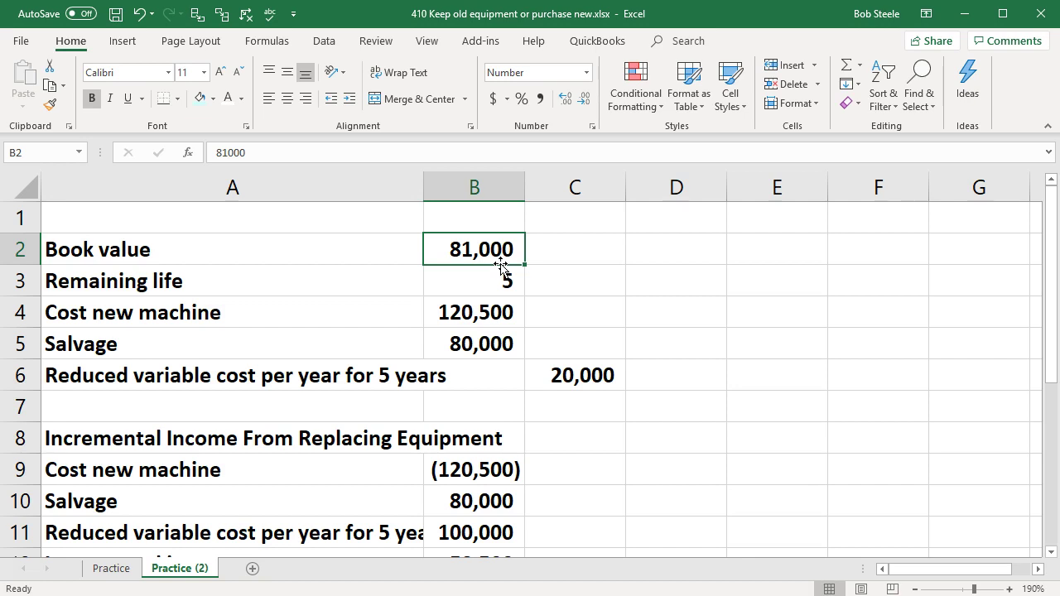
{"action": "left_click", "coordinate": [504, 439]}
{"action": "scroll", "coordinate": [507, 441], "scroll_direction": "down", "scroll_amount": 1}
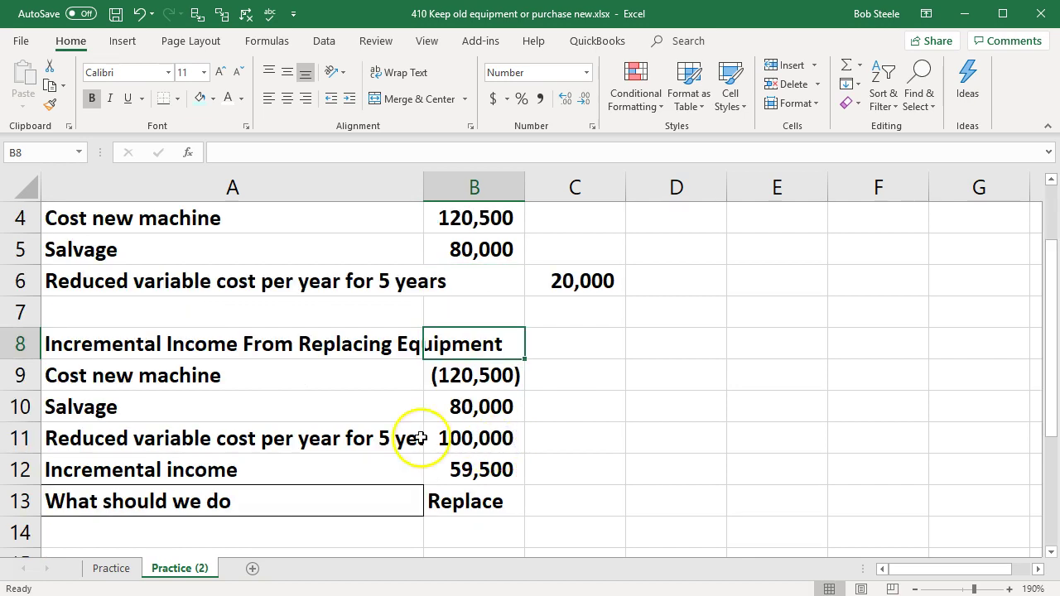
Underline the five-year reduced variable cost in B11 and double-underline the incremental income in B12.
{"action": "left_click", "coordinate": [122, 378]}
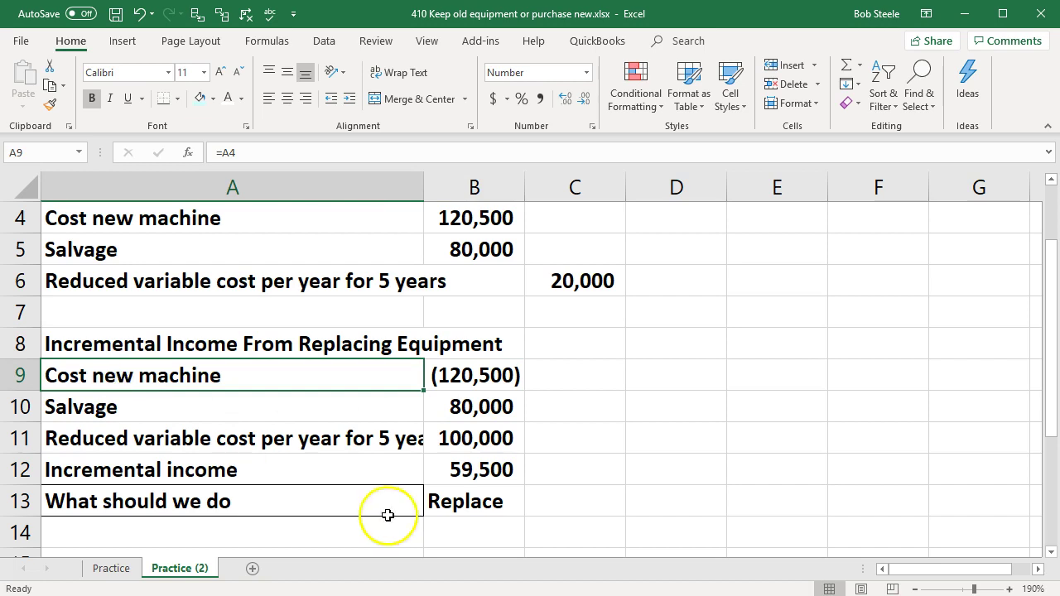
{"action": "left_click", "coordinate": [460, 441]}
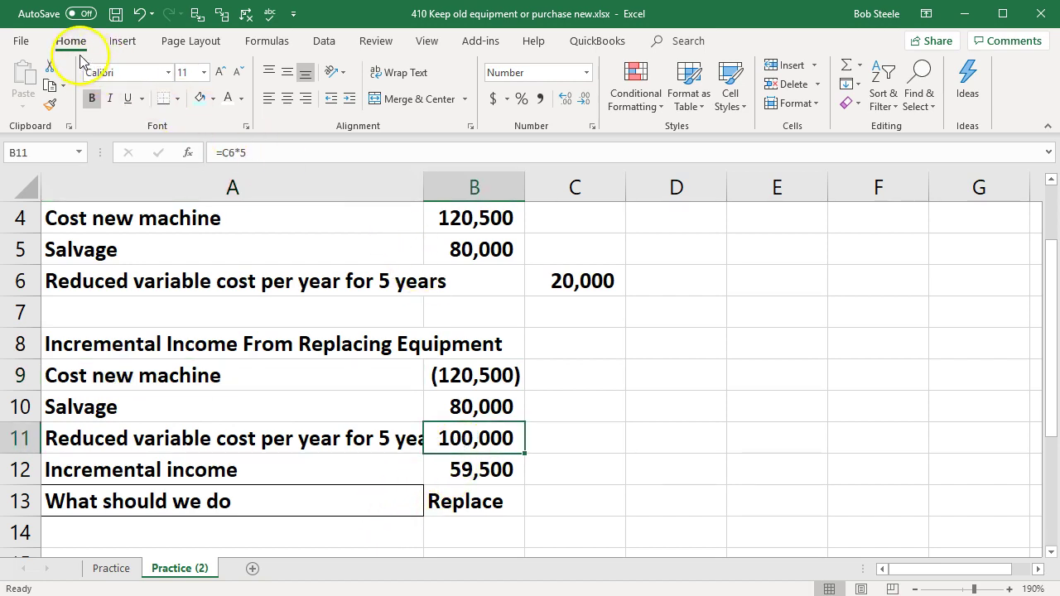
{"action": "left_click", "coordinate": [128, 98]}
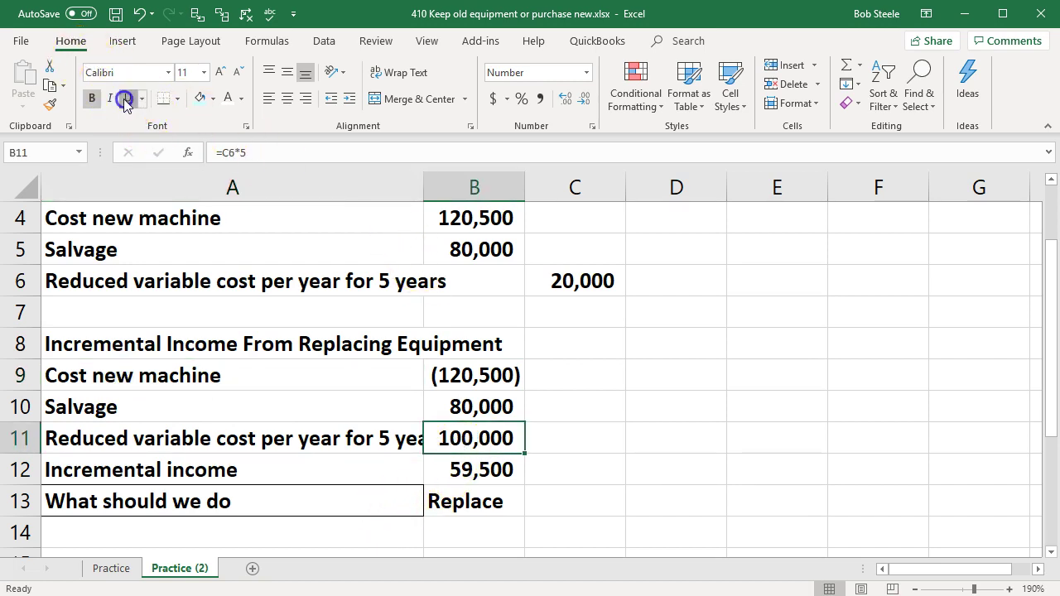
{"action": "left_click", "coordinate": [461, 471]}
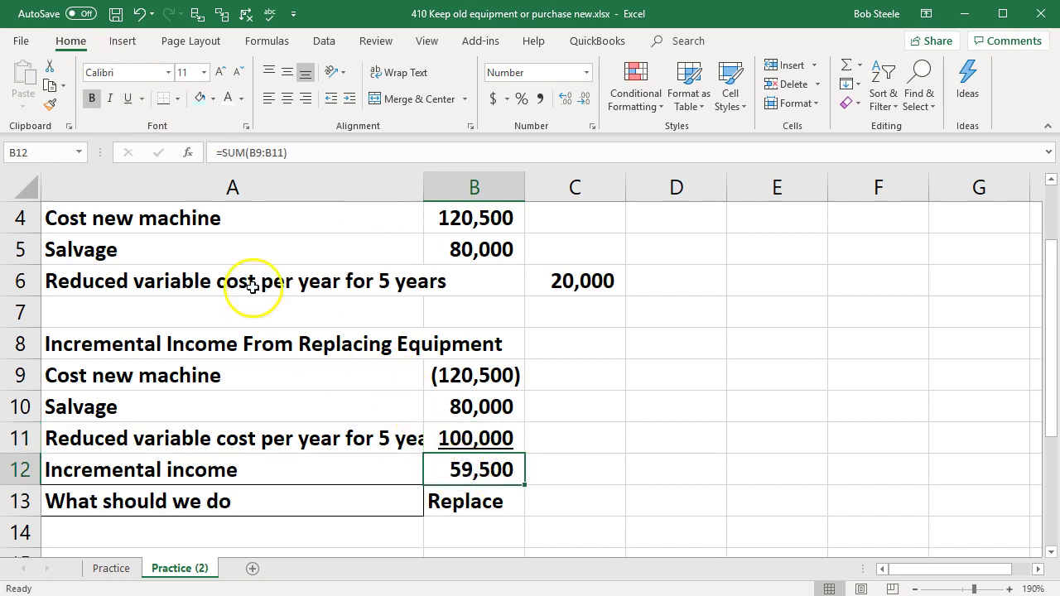
{"action": "left_click", "coordinate": [142, 98]}
{"action": "left_click", "coordinate": [184, 139]}
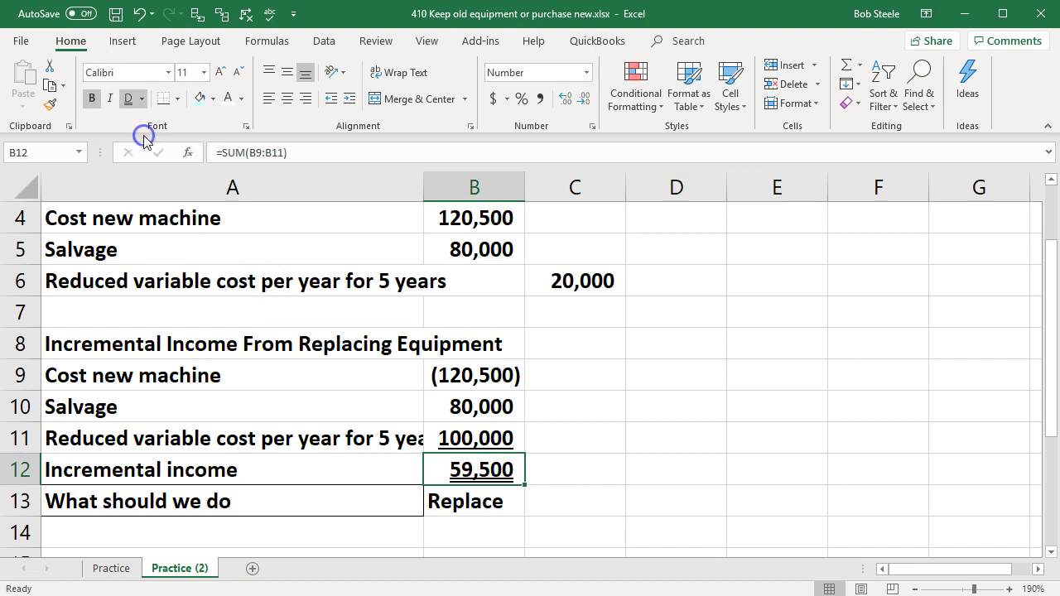
{"action": "left_click", "coordinate": [286, 497]}
Format the heading "Incremental Income From Replacing Equipment" across A8:B8 with a black fill and white font.
{"action": "left_click_drag", "start_coordinate": [153, 348], "coordinate": [466, 333]}
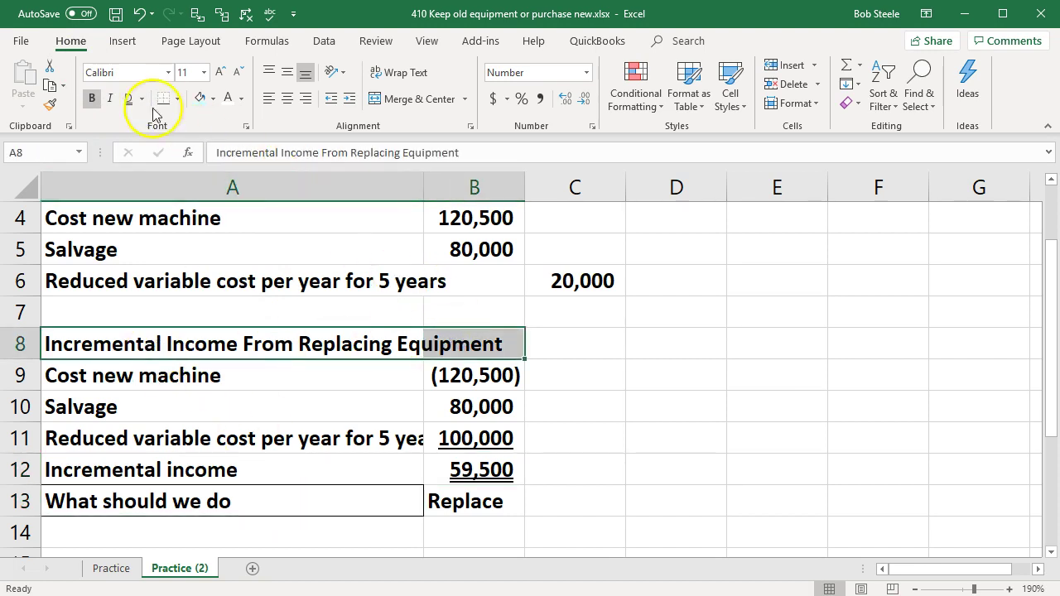
{"action": "left_click", "coordinate": [213, 99]}
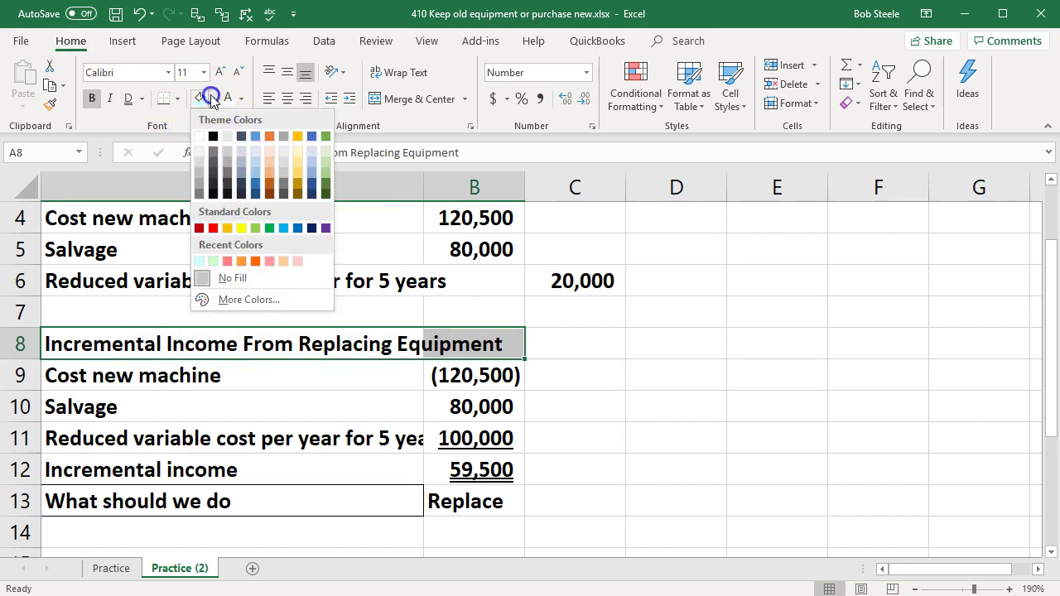
{"action": "left_click", "coordinate": [222, 125]}
{"action": "left_click", "coordinate": [228, 98]}
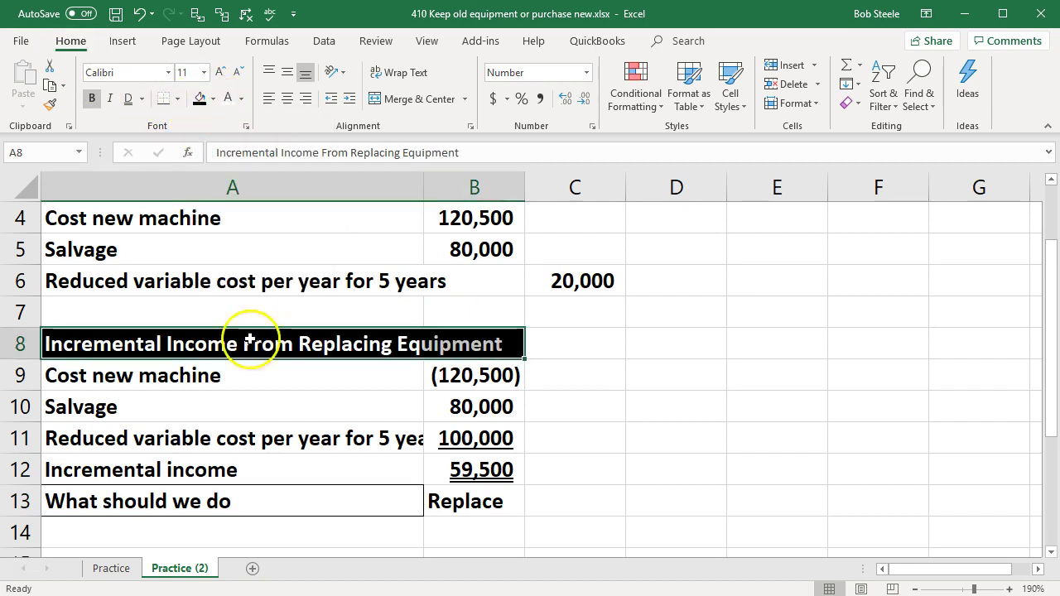
Fill the calculation range A9:B12 with a light cyan colour and apply all borders.
{"action": "left_click", "coordinate": [248, 369]}
{"action": "left_click_drag", "start_coordinate": [189, 374], "coordinate": [466, 466]}
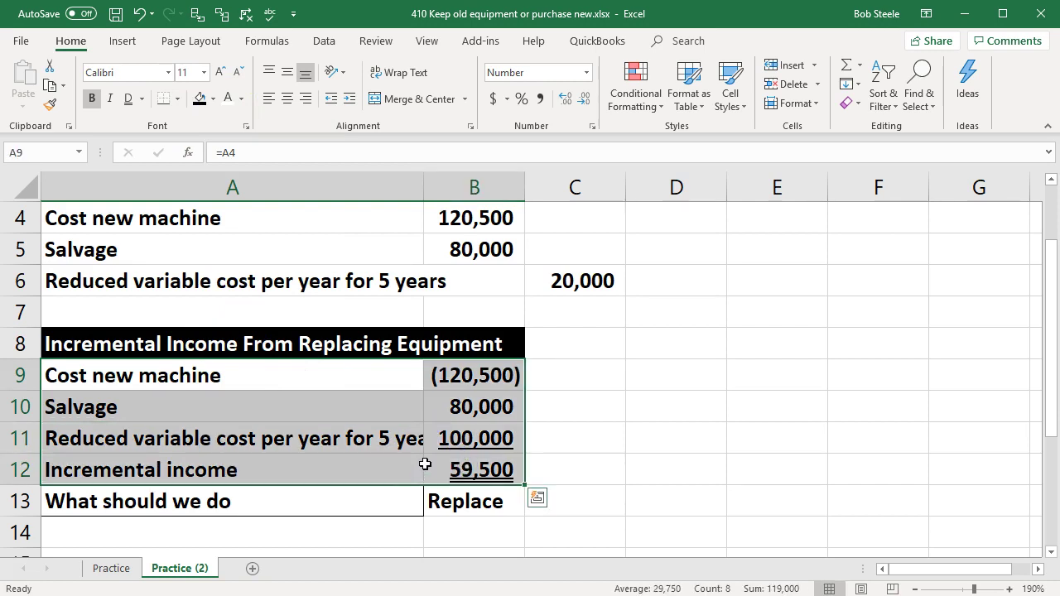
{"action": "left_click", "coordinate": [213, 99]}
{"action": "left_click", "coordinate": [231, 299]}
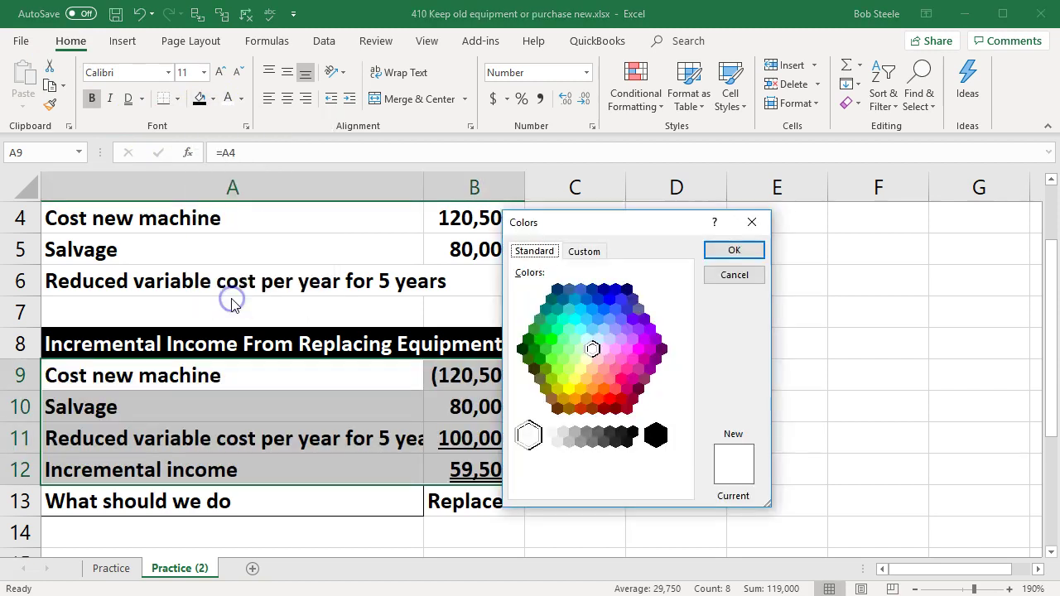
{"action": "left_click", "coordinate": [586, 338]}
{"action": "left_click", "coordinate": [734, 250]}
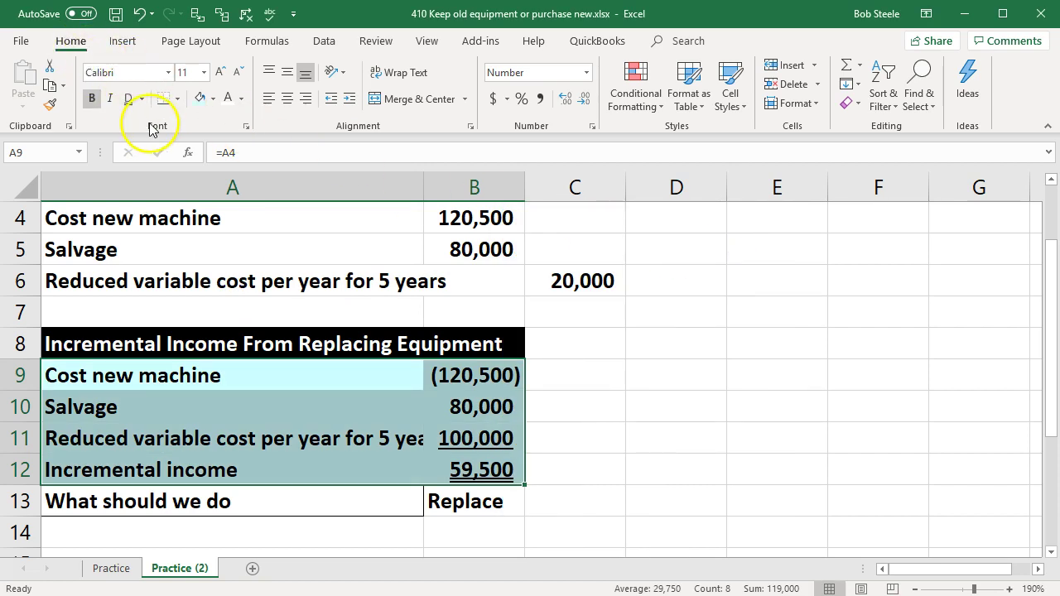
{"action": "left_click", "coordinate": [178, 101]}
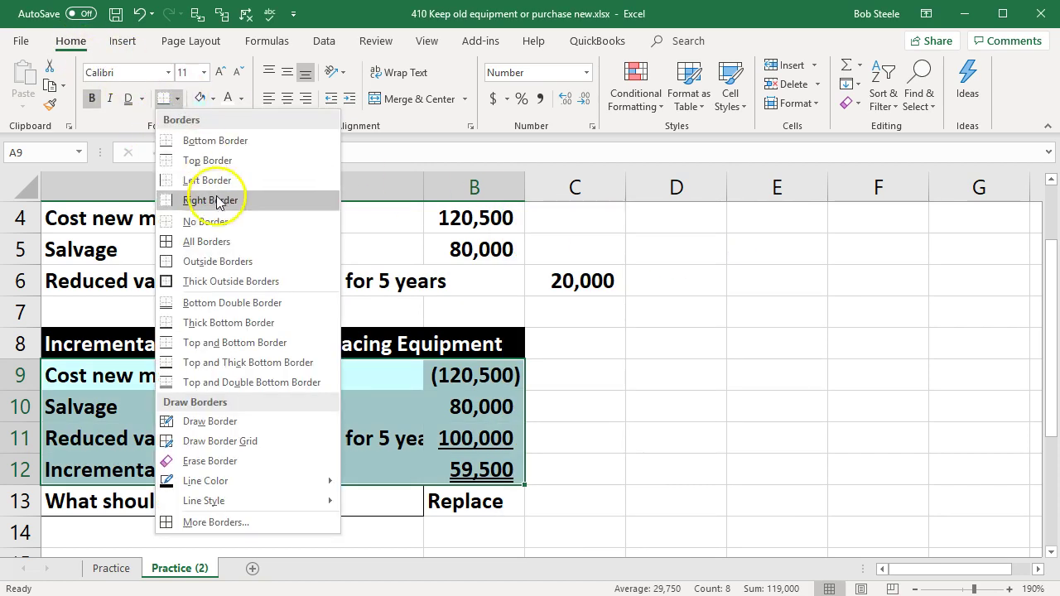
{"action": "left_click", "coordinate": [220, 241]}
Give the "Replace" answer in B13 the same light cyan fill and cell borders.
{"action": "left_click", "coordinate": [485, 499]}
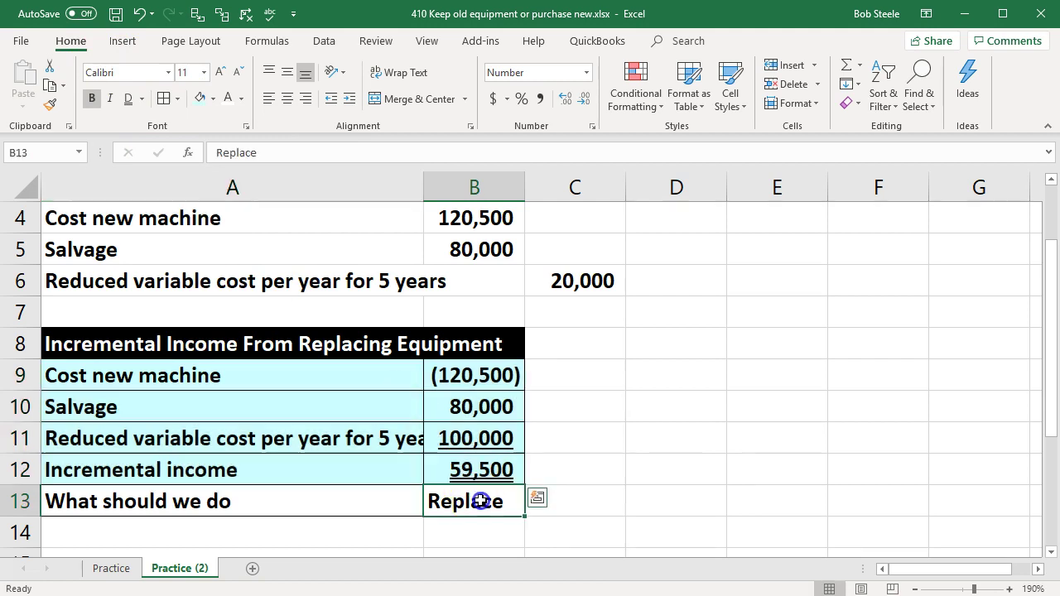
{"action": "left_click", "coordinate": [200, 98]}
{"action": "left_click", "coordinate": [702, 395]}
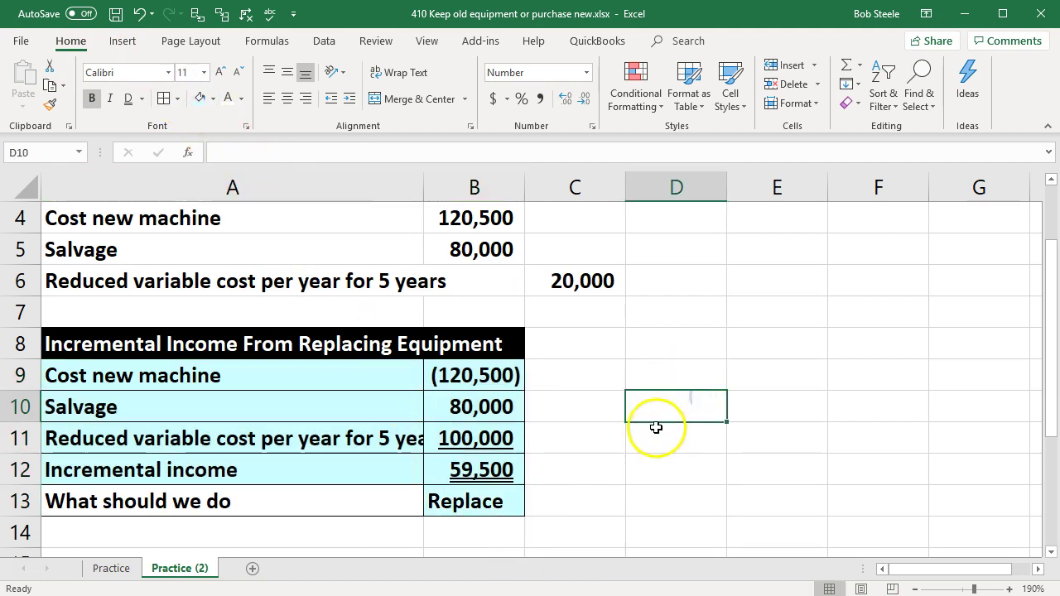